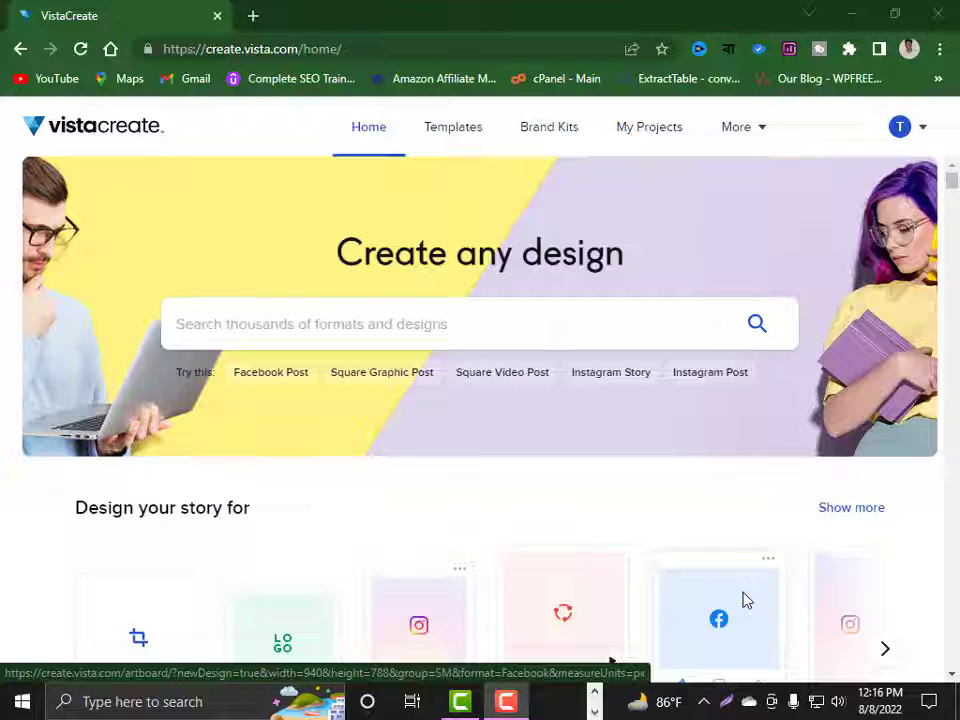
Step: Examine the template categories on the home page, from the design formats down to the Logo and Instagram Ad sections
scroll(837, 497, "down", 3)
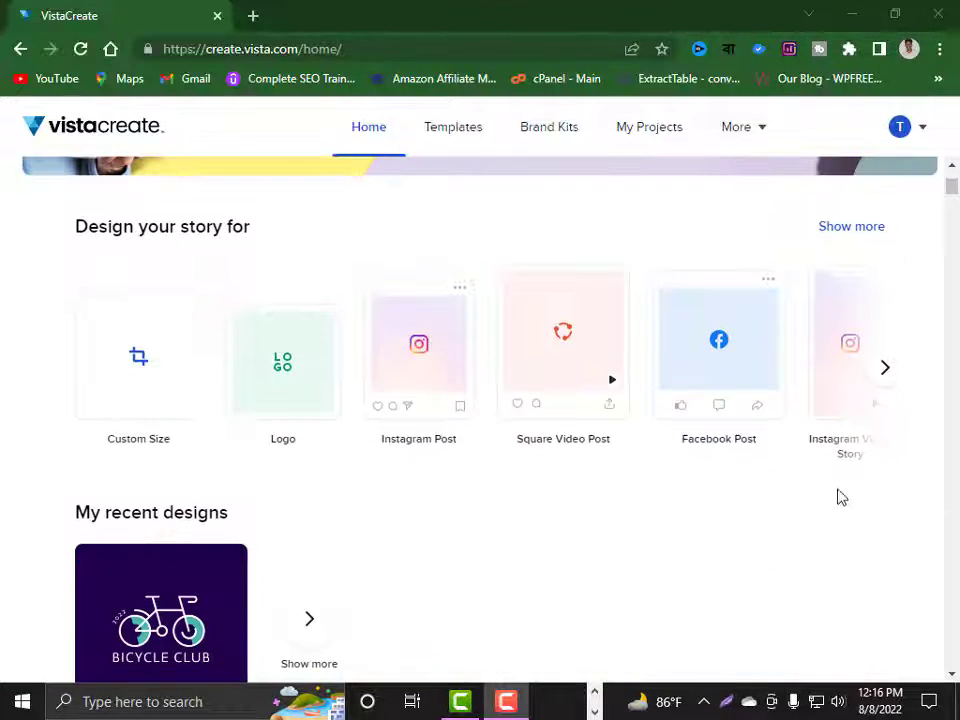
scroll(460, 450, "down", 6)
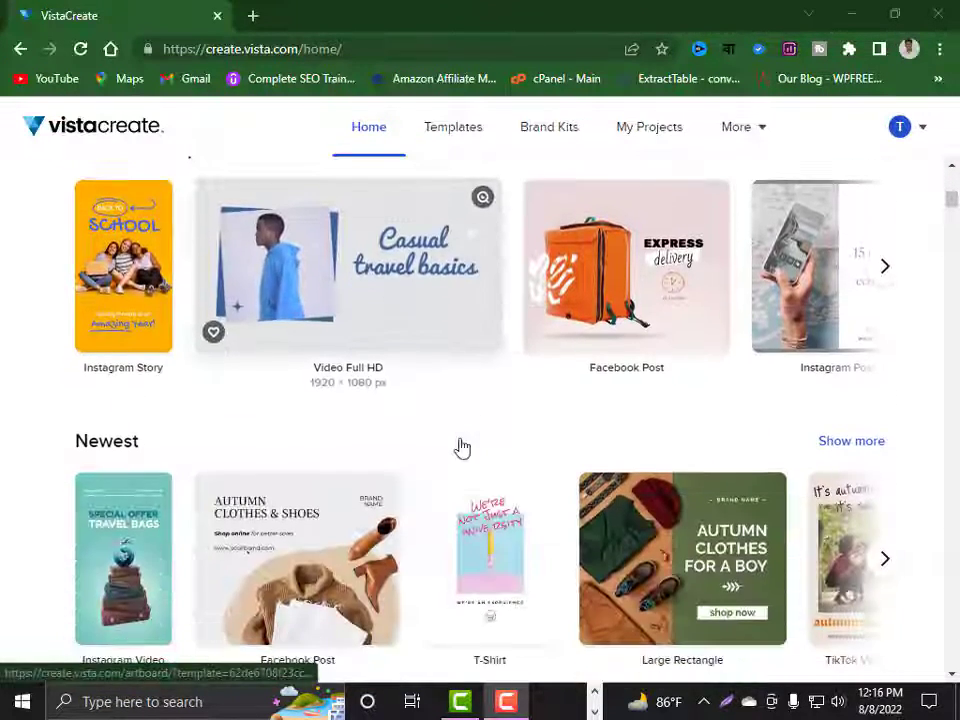
scroll(498, 418, "down", 9)
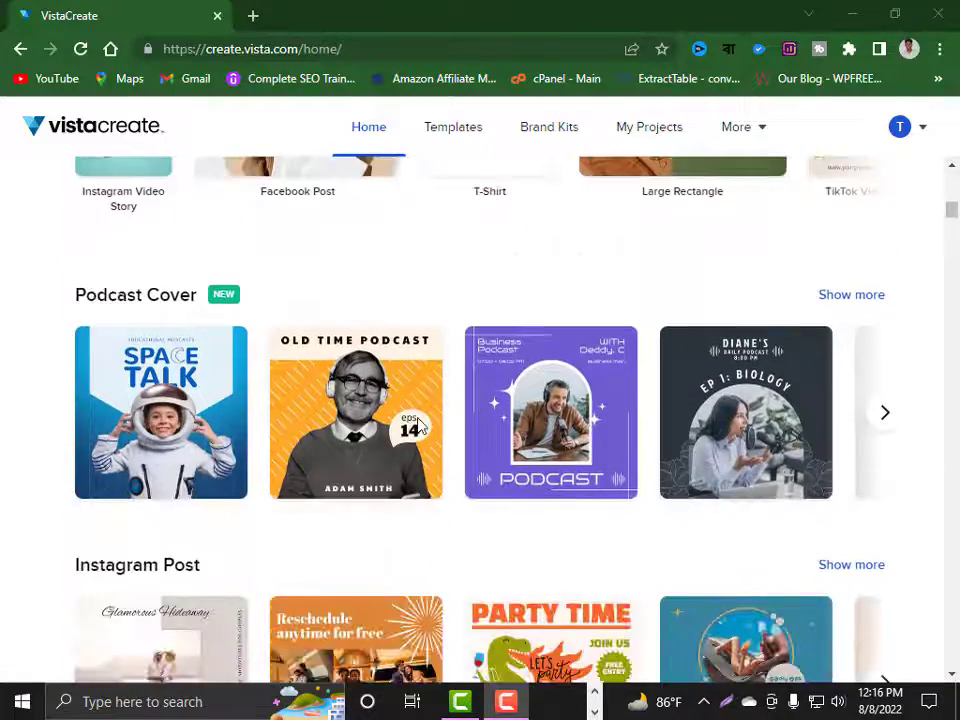
scroll(418, 430, "down", 4)
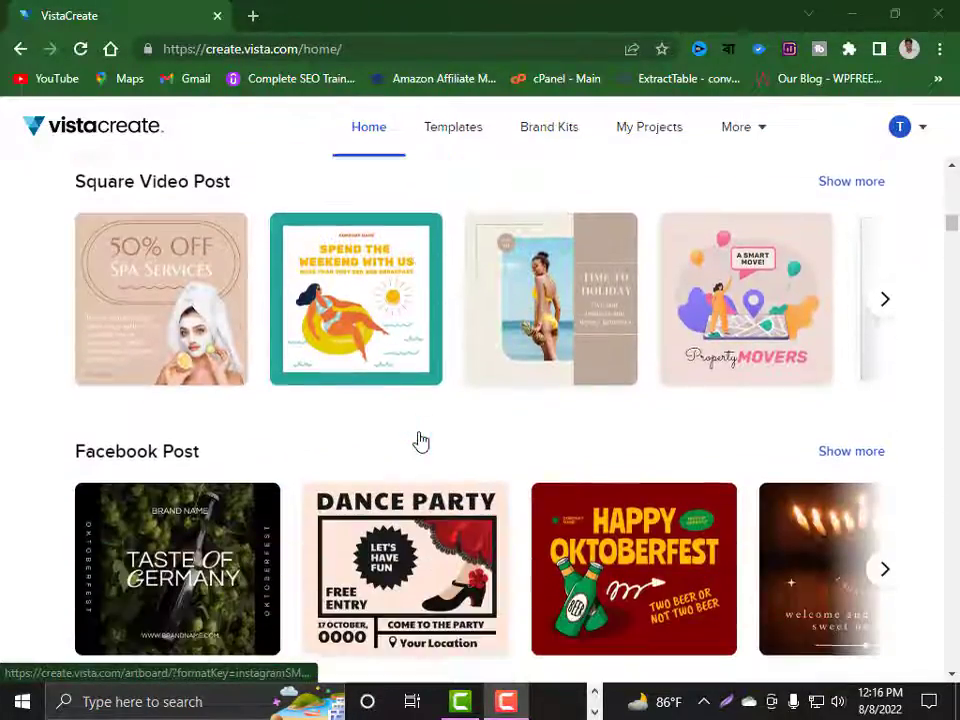
scroll(420, 440, "down", 7)
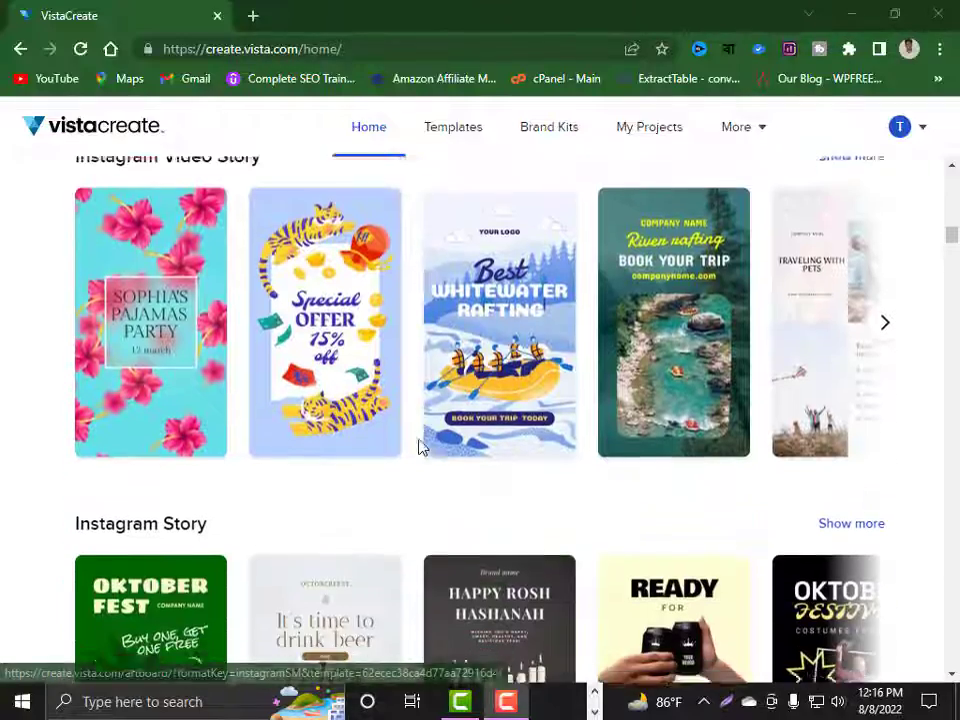
scroll(420, 447, "down", 6)
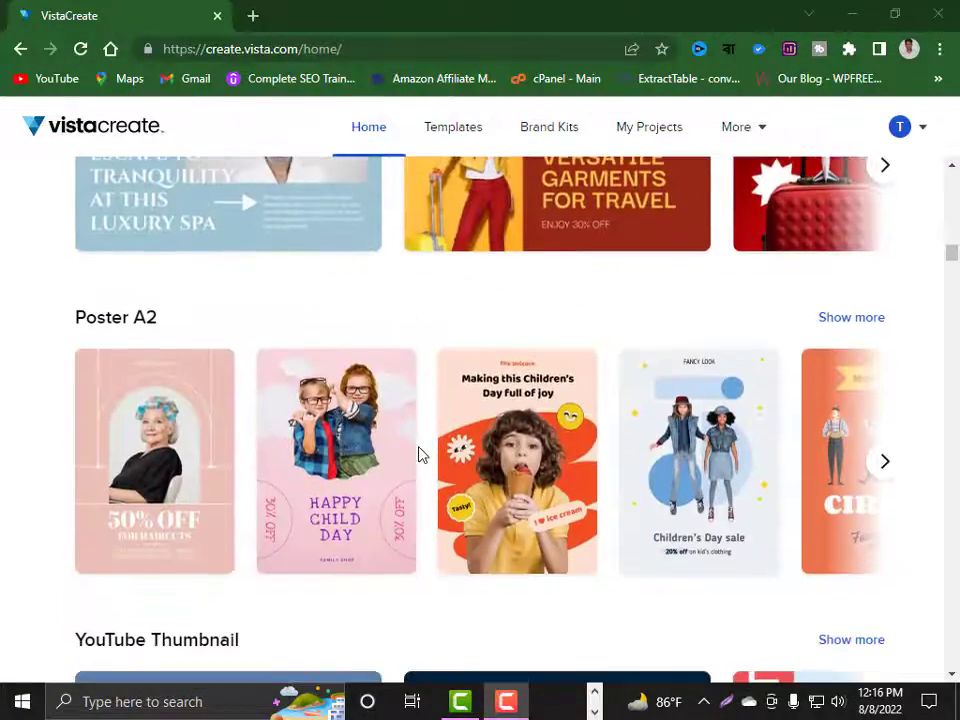
scroll(420, 455, "down", 3)
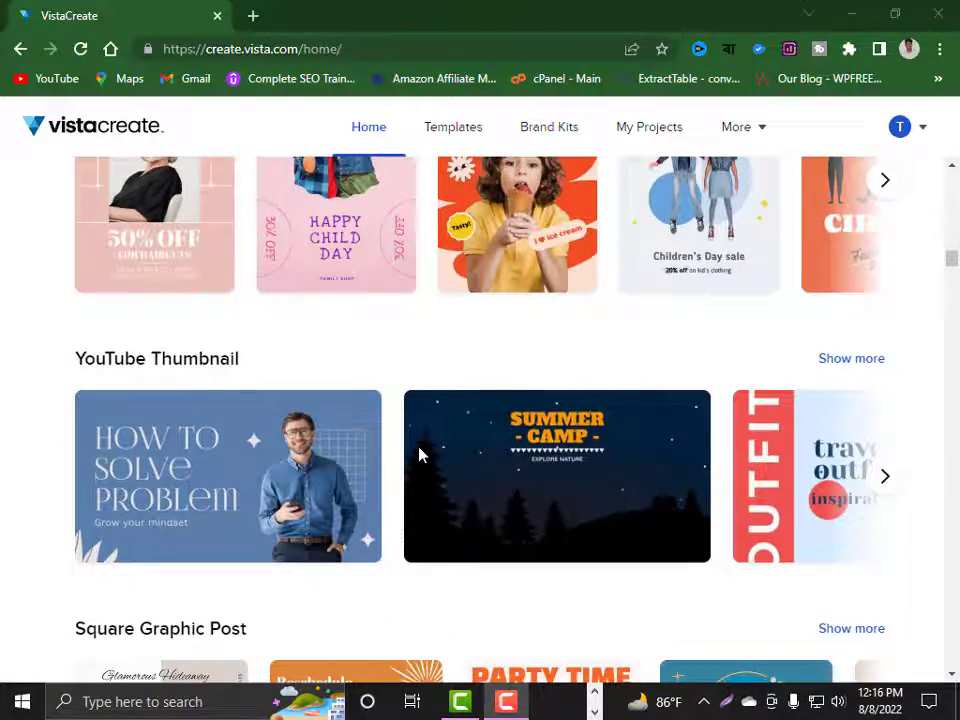
scroll(420, 455, "down", 2)
scroll(420, 455, "down", 3)
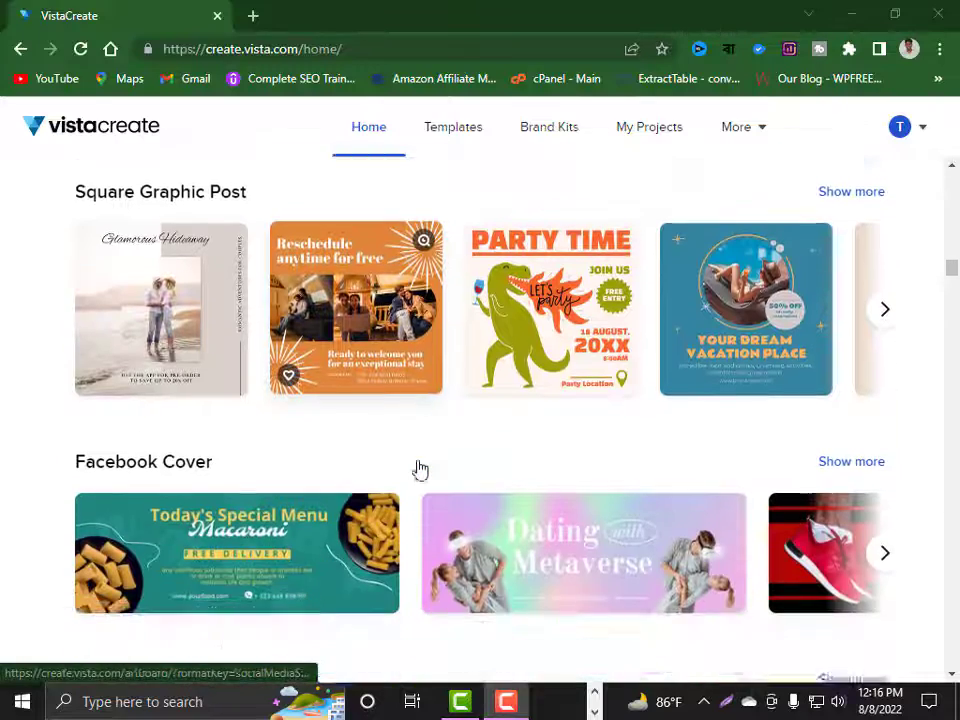
scroll(405, 468, "down", 2)
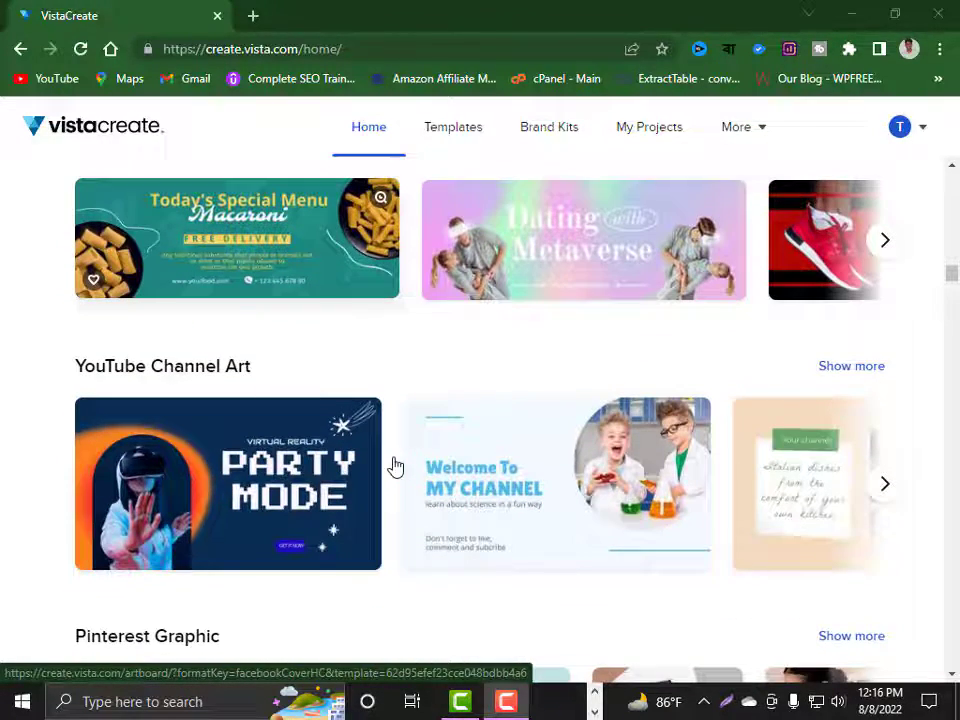
scroll(395, 466, "down", 2)
scroll(395, 466, "down", 3)
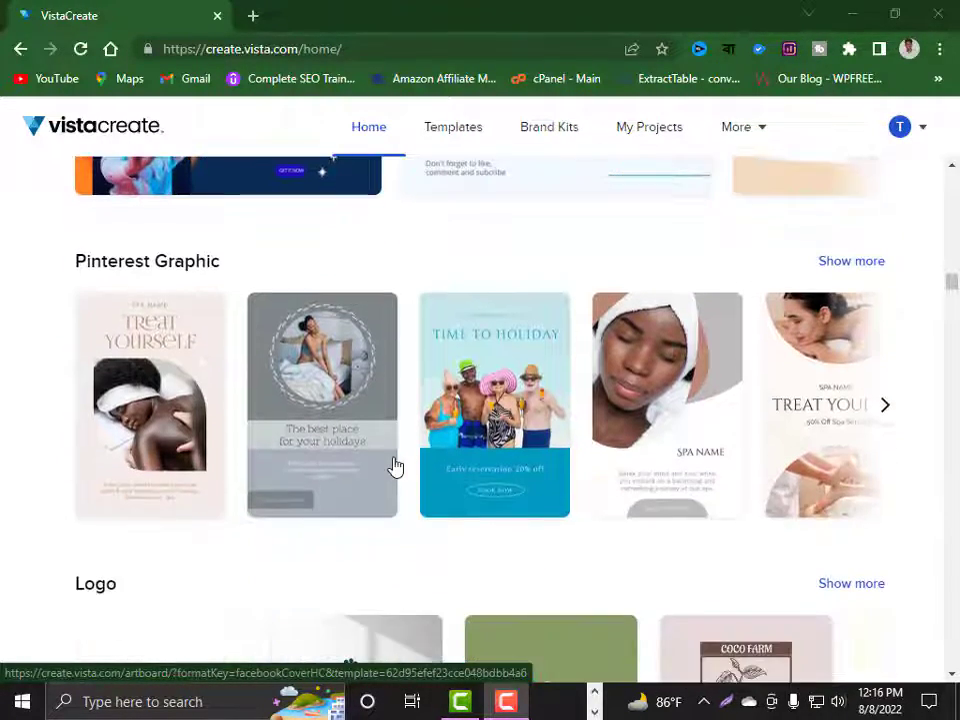
scroll(393, 466, "down", 1)
scroll(398, 467, "down", 2)
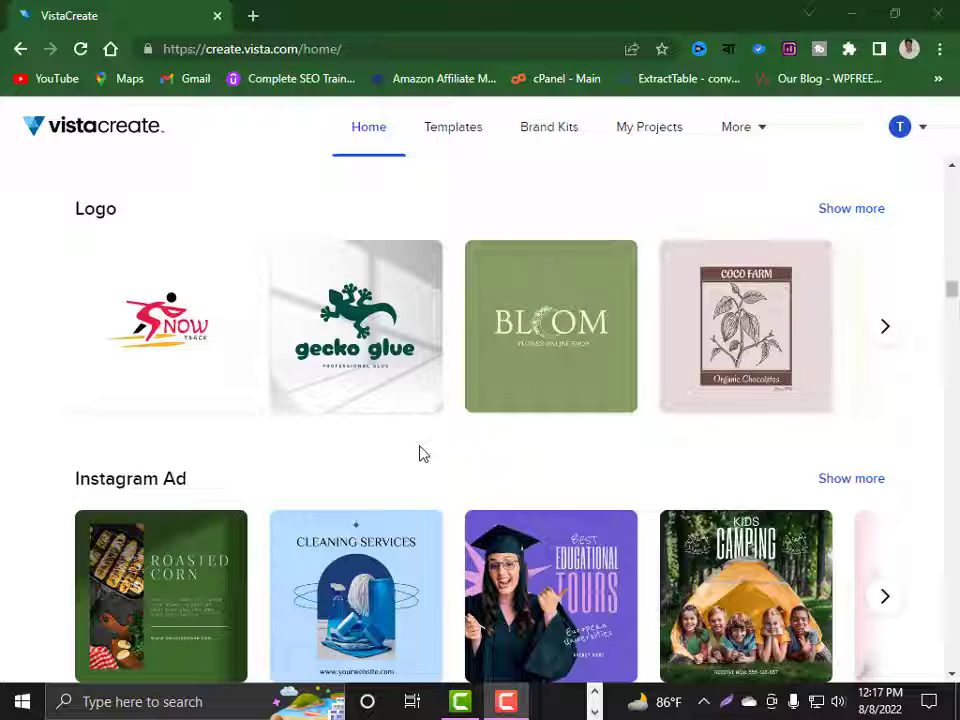
scroll(365, 454, "up", 1)
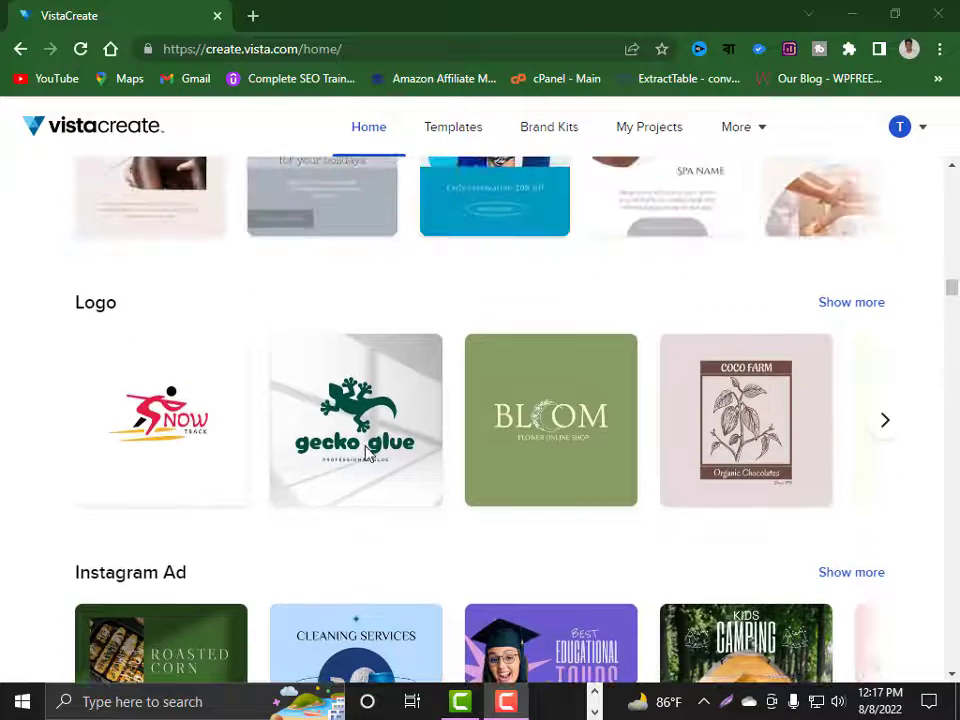
scroll(365, 454, "up", 12)
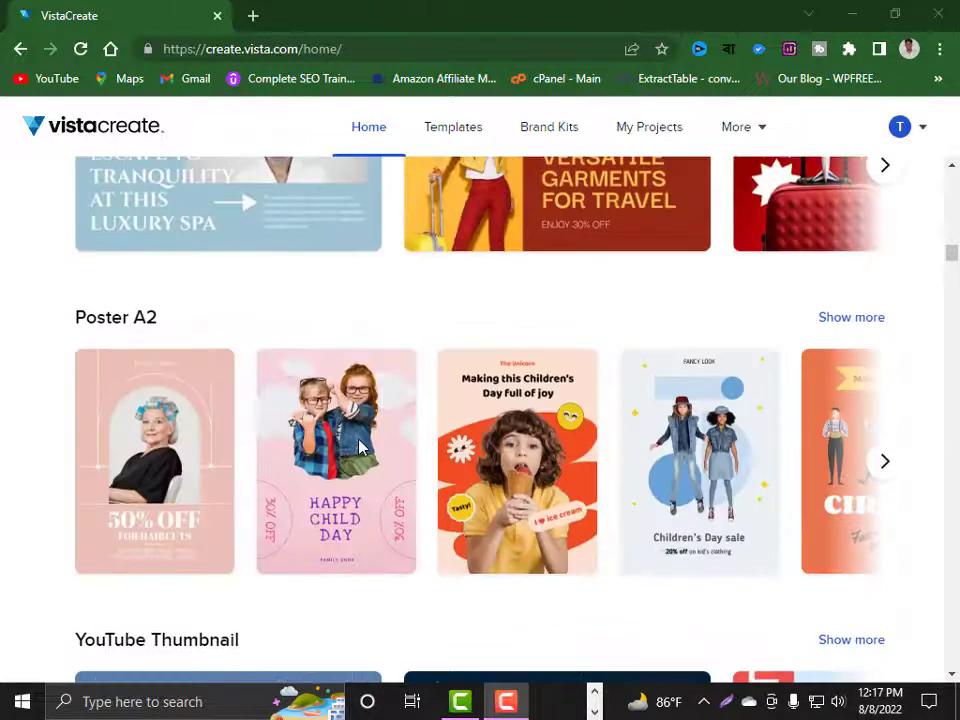
scroll(360, 447, "up", 7)
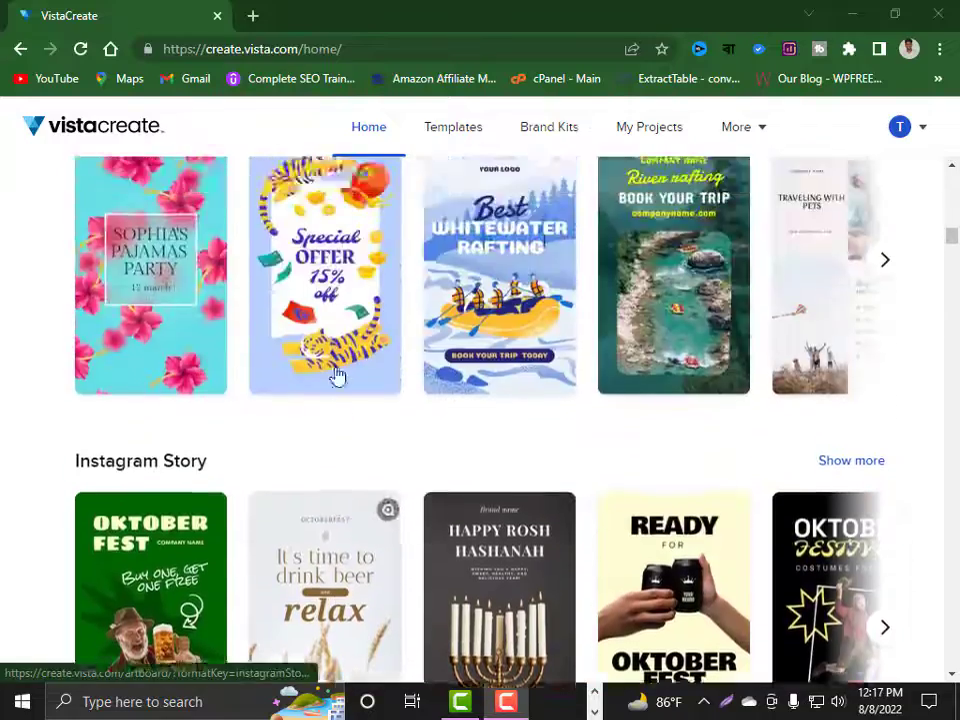
scroll(337, 375, "up", 15)
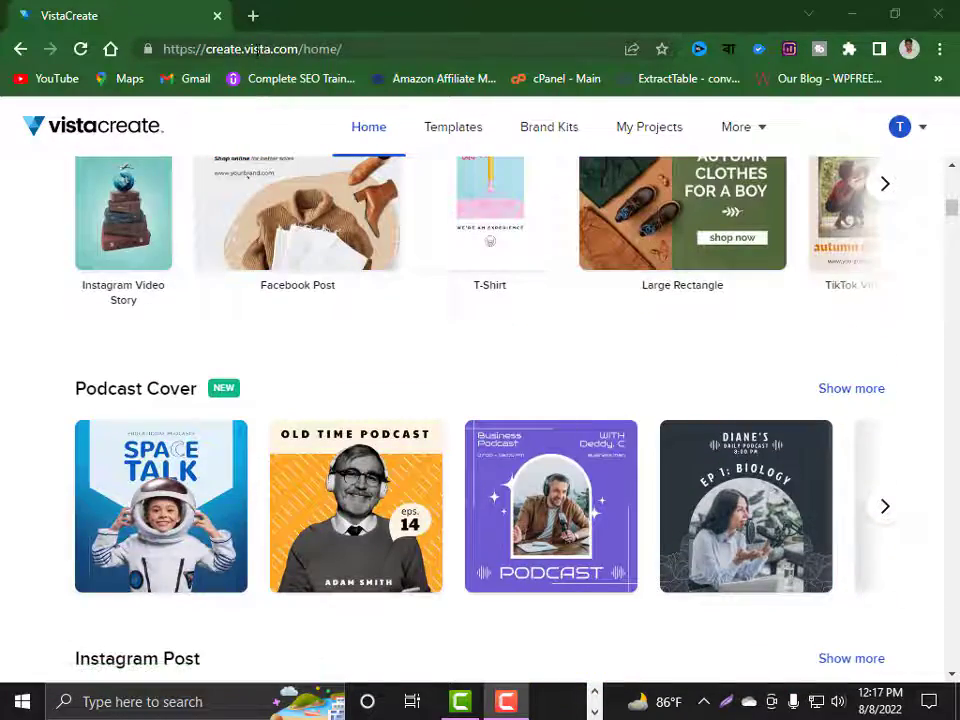
Step: Reload the home page and review its template rows one by one, from Featured templates to Logo
left_click(257, 49)
key("Return")
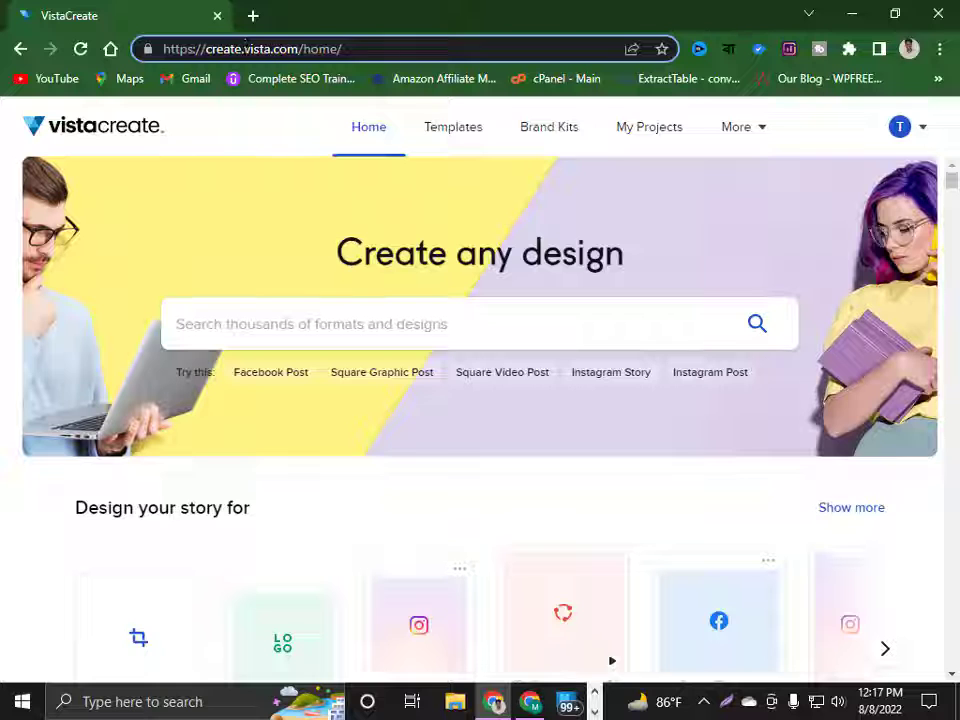
scroll(443, 362, "down", 6)
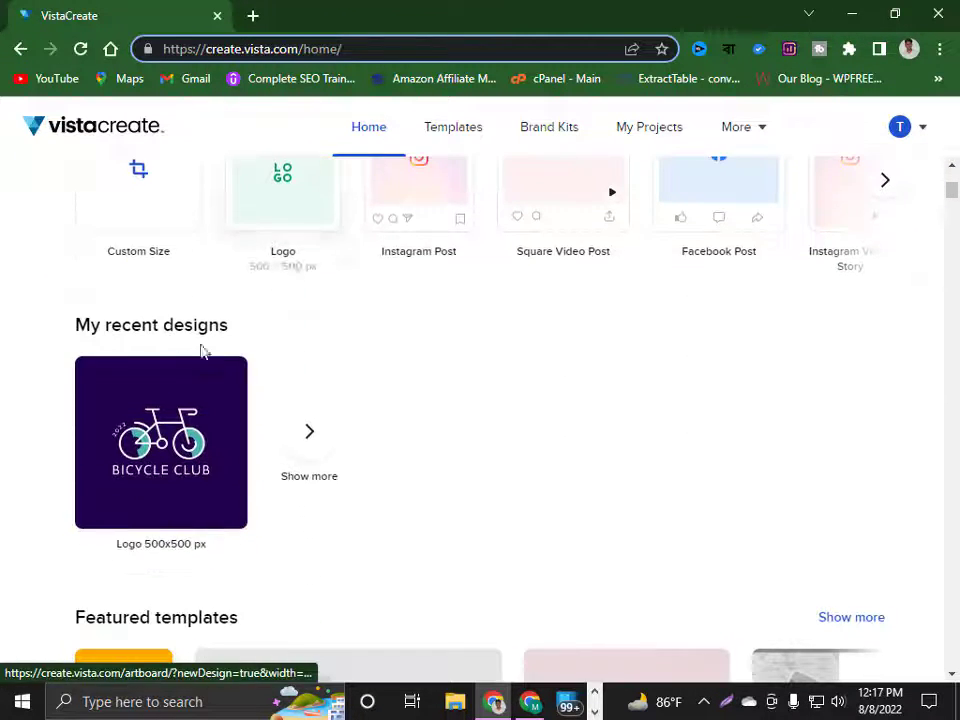
scroll(349, 340, "down", 3)
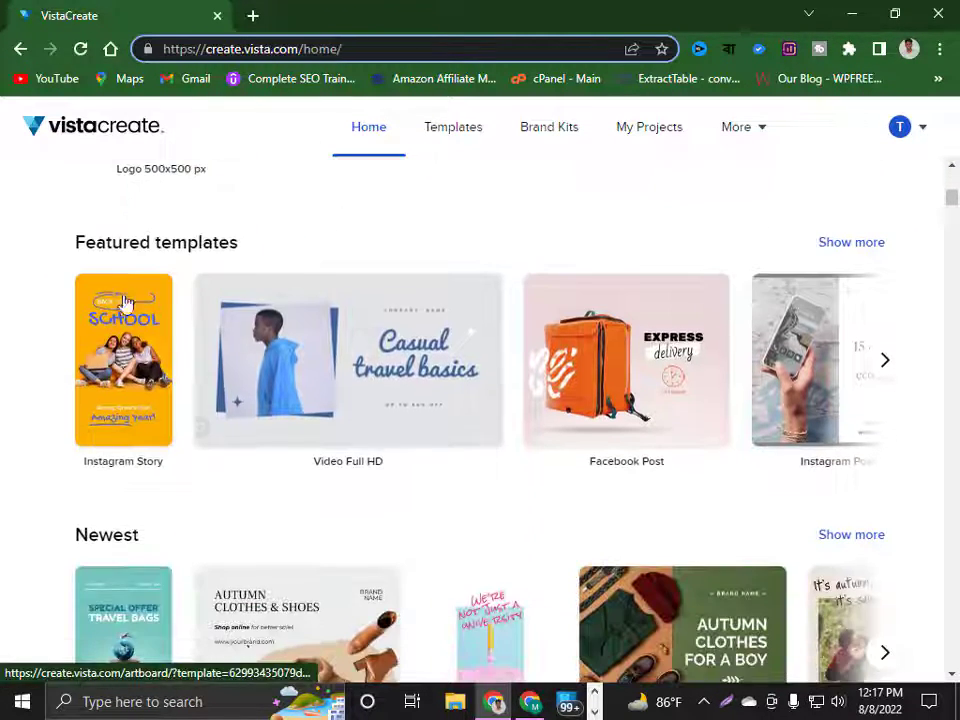
scroll(125, 285, "up", 1)
scroll(176, 304, "down", 3)
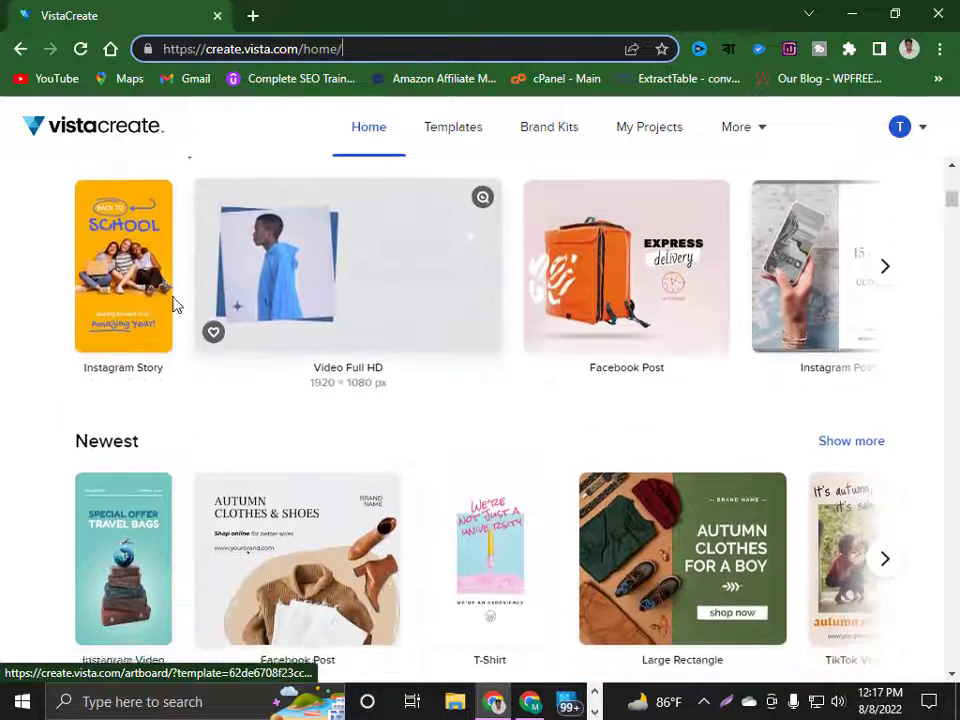
scroll(160, 300, "down", 3)
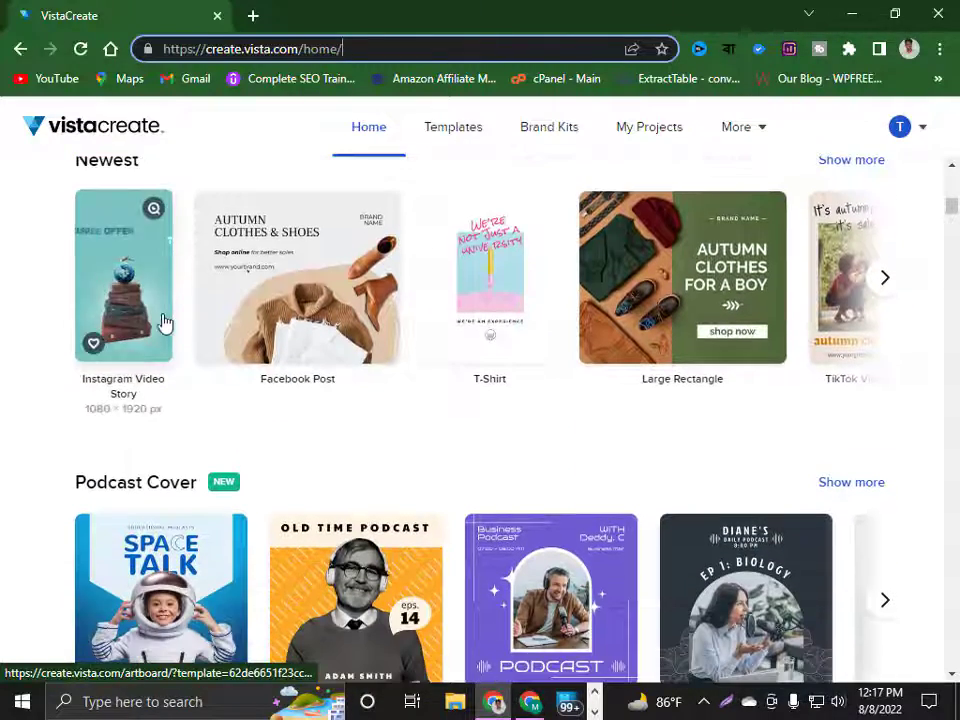
scroll(170, 322, "down", 3)
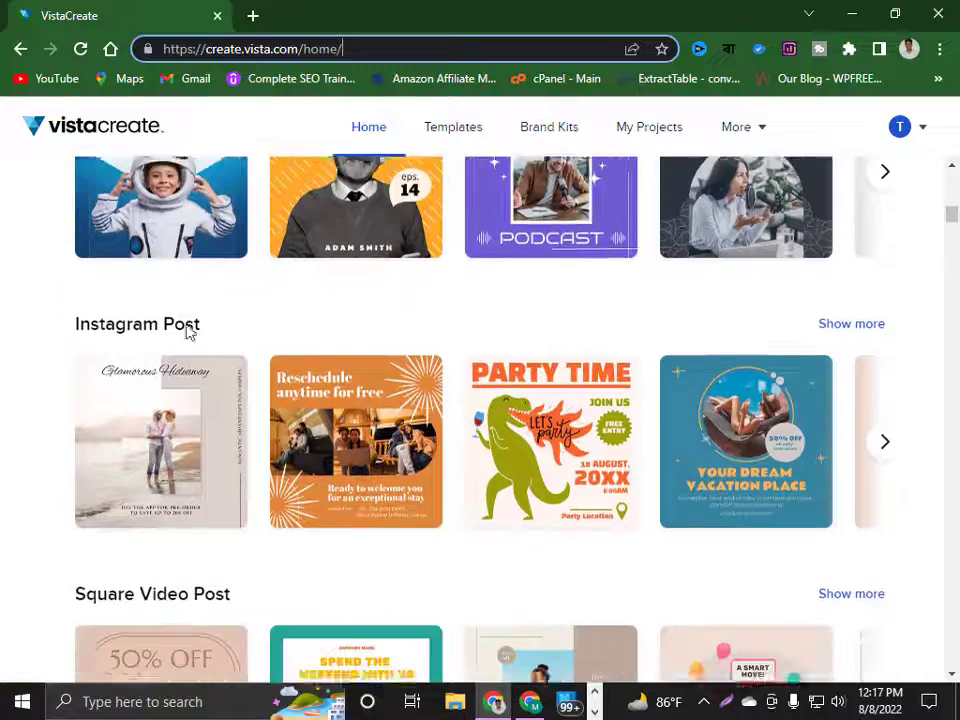
scroll(285, 315, "down", 6)
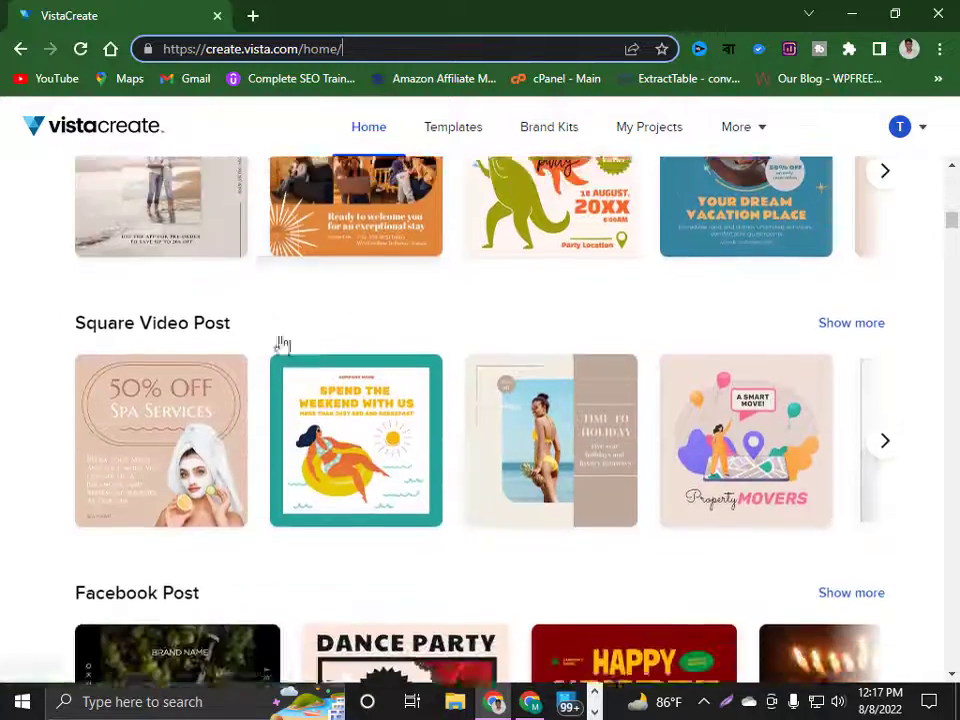
scroll(287, 317, "down", 2)
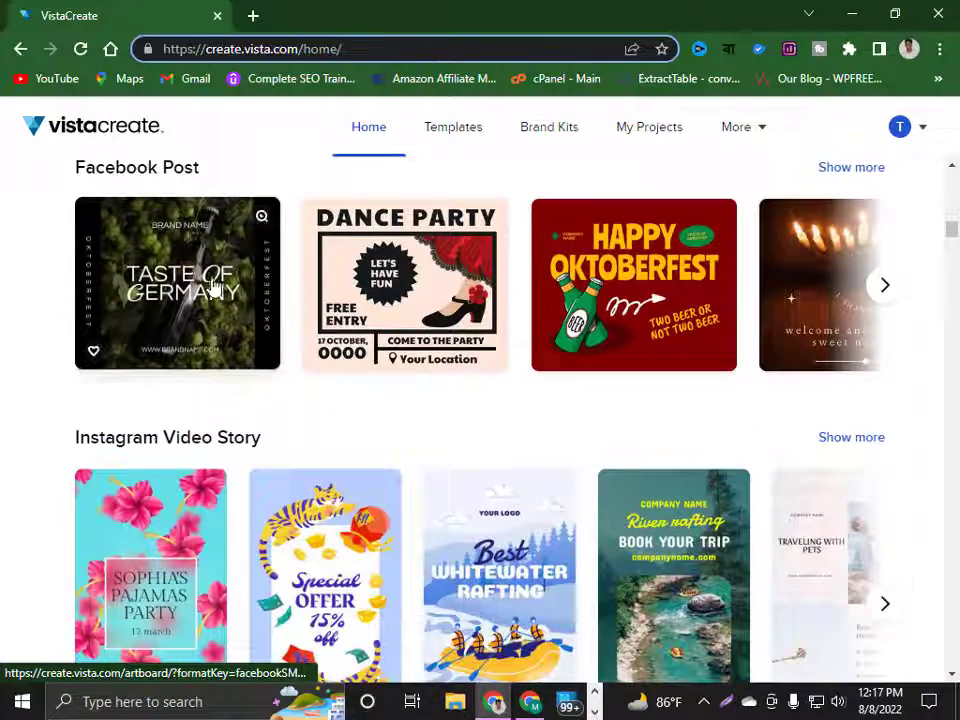
scroll(275, 317, "down", 7)
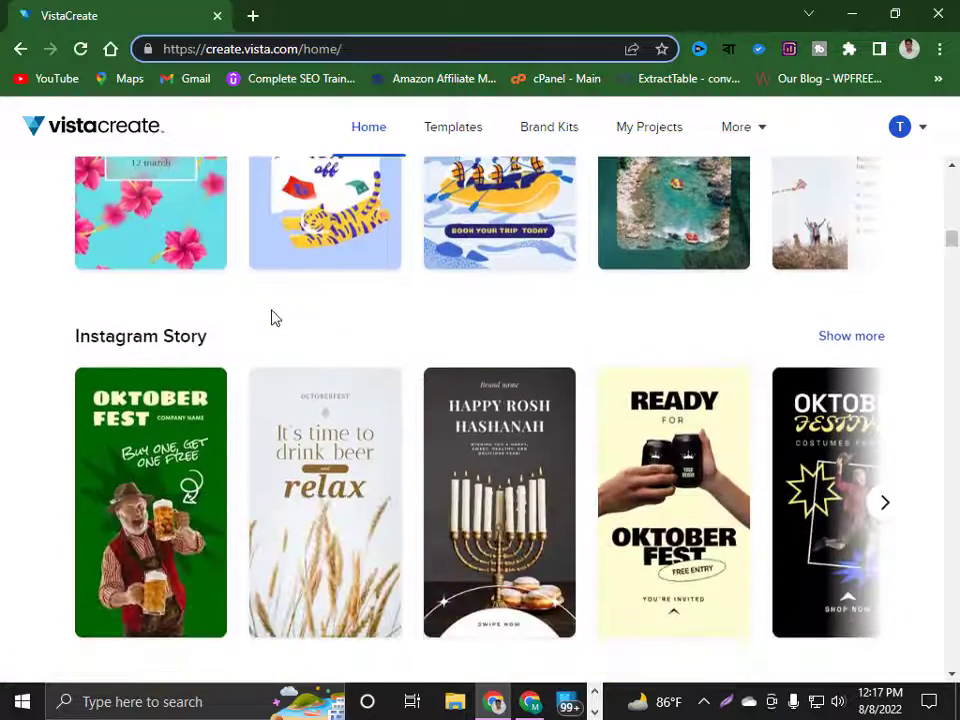
scroll(300, 310, "down", 5)
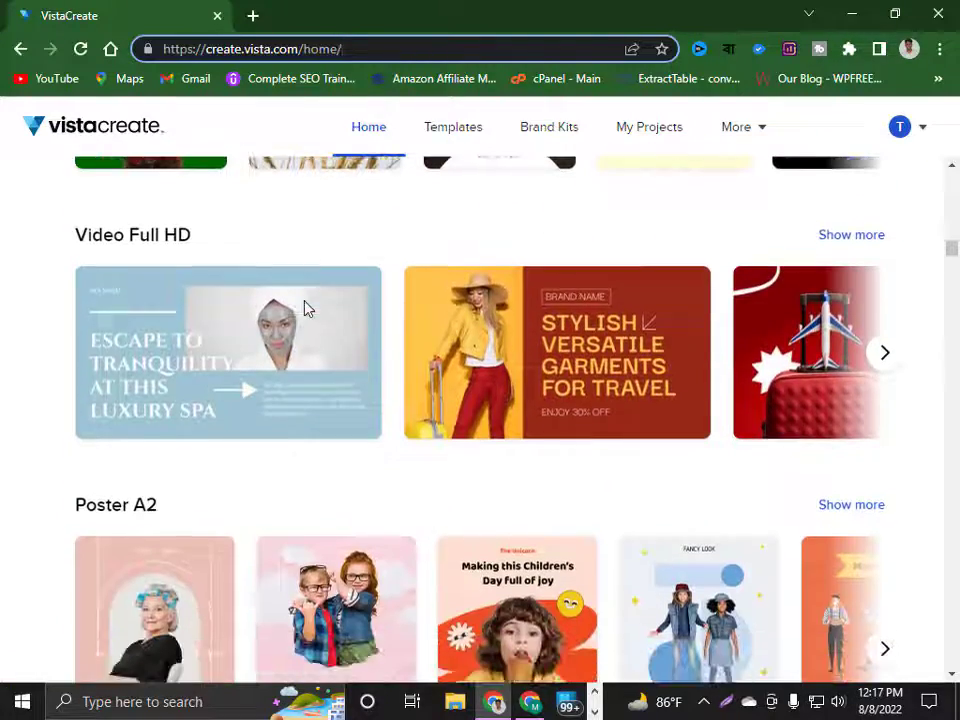
scroll(305, 318, "down", 2)
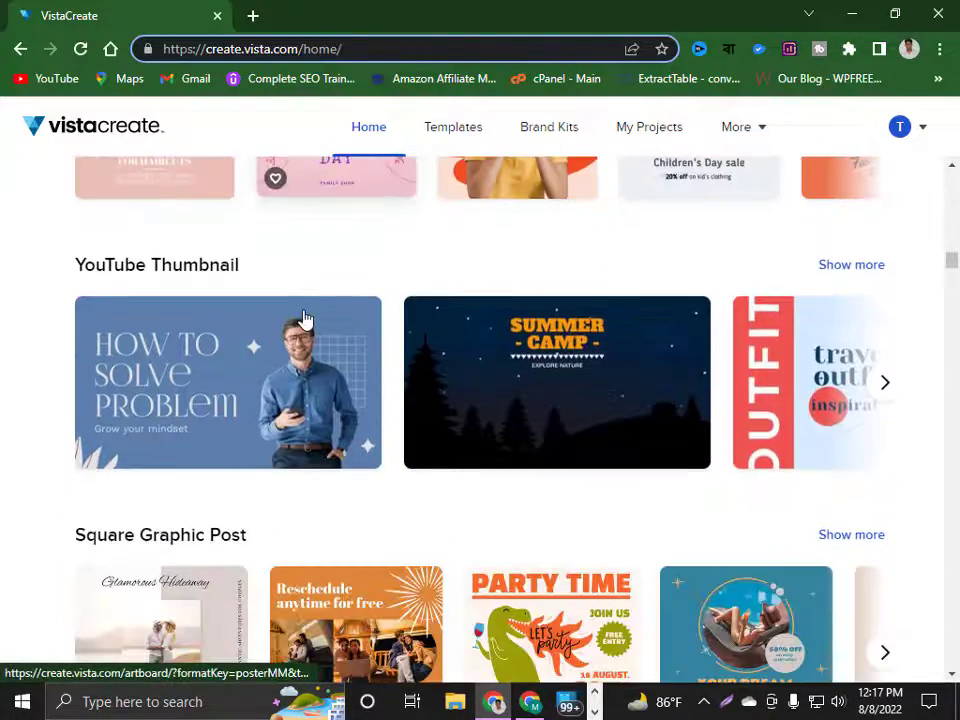
scroll(315, 296, "down", 5)
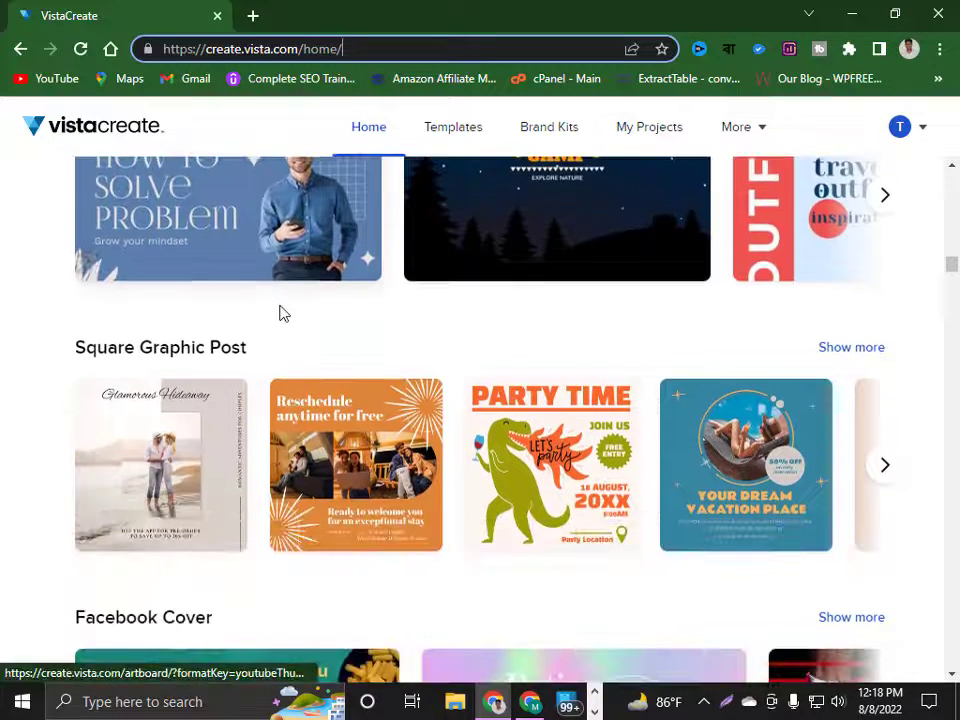
scroll(320, 288, "down", 3)
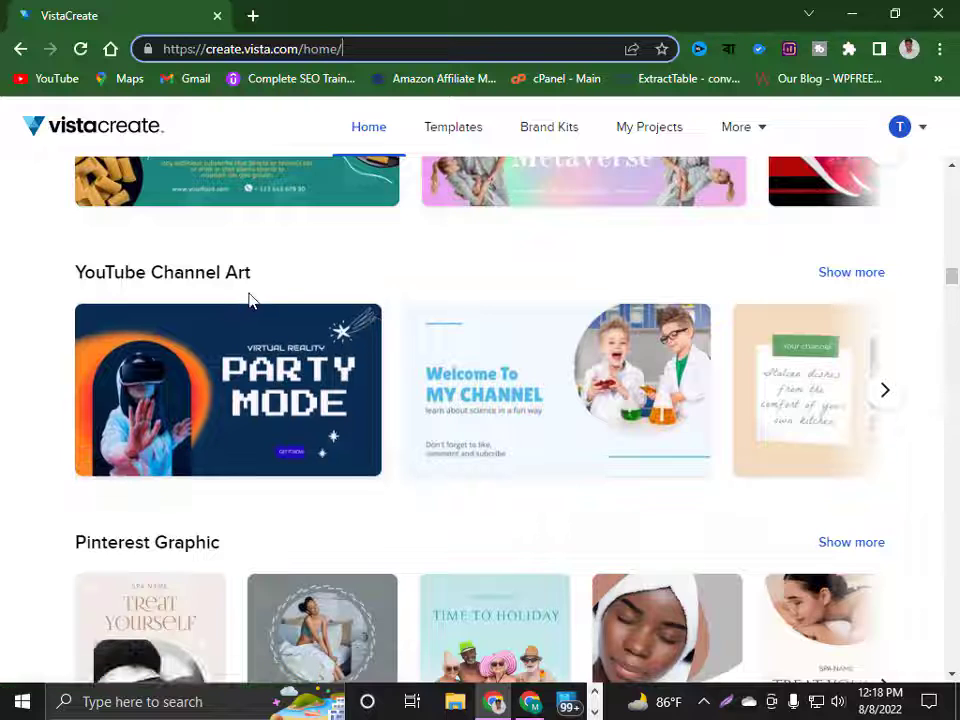
scroll(330, 290, "up", 2)
scroll(200, 320, "down", 2)
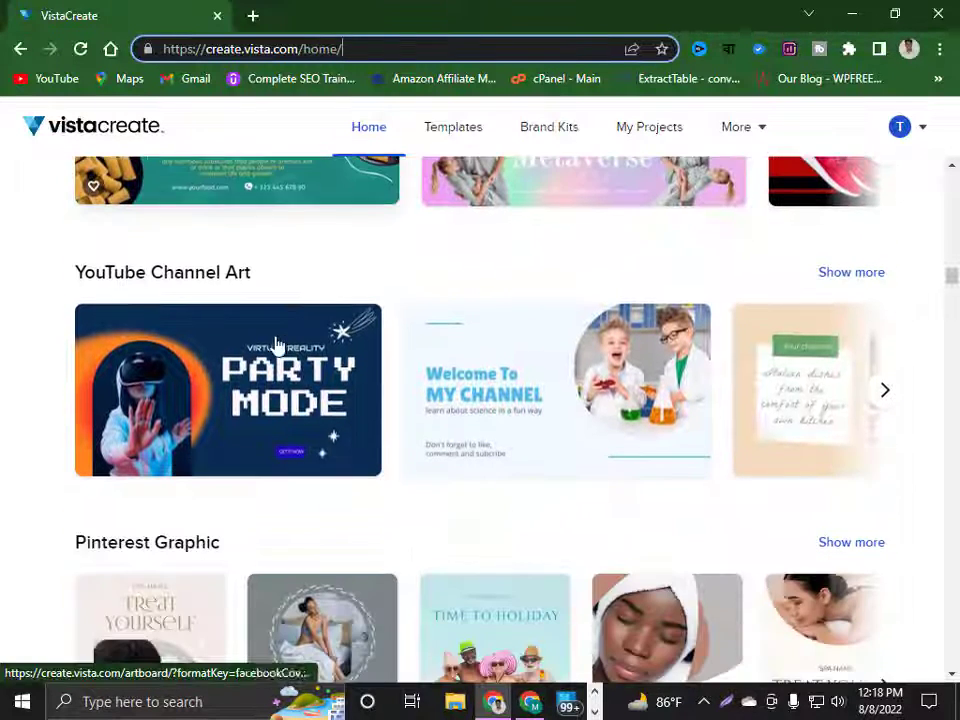
scroll(358, 326, "down", 4)
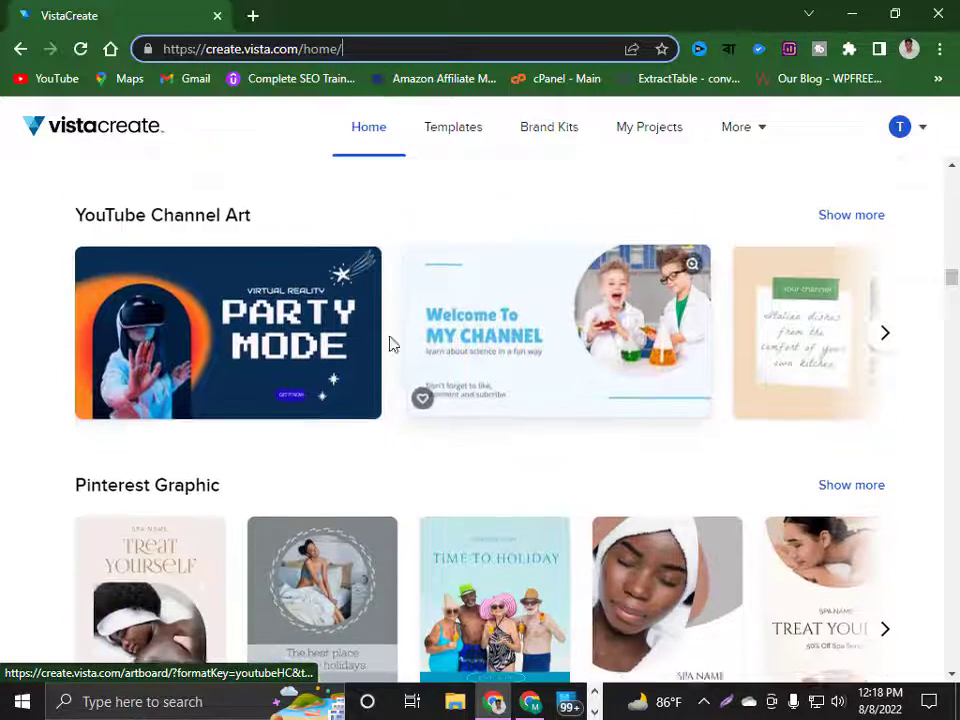
scroll(242, 364, "down", 2)
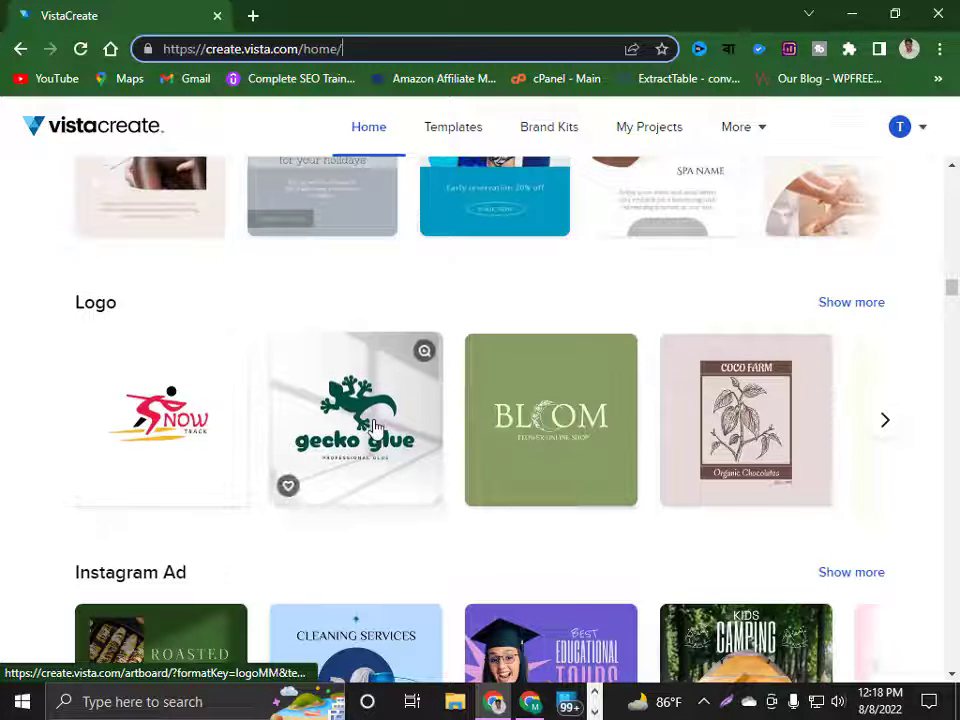
scroll(375, 429, "up", 3)
scroll(165, 480, "down", 1)
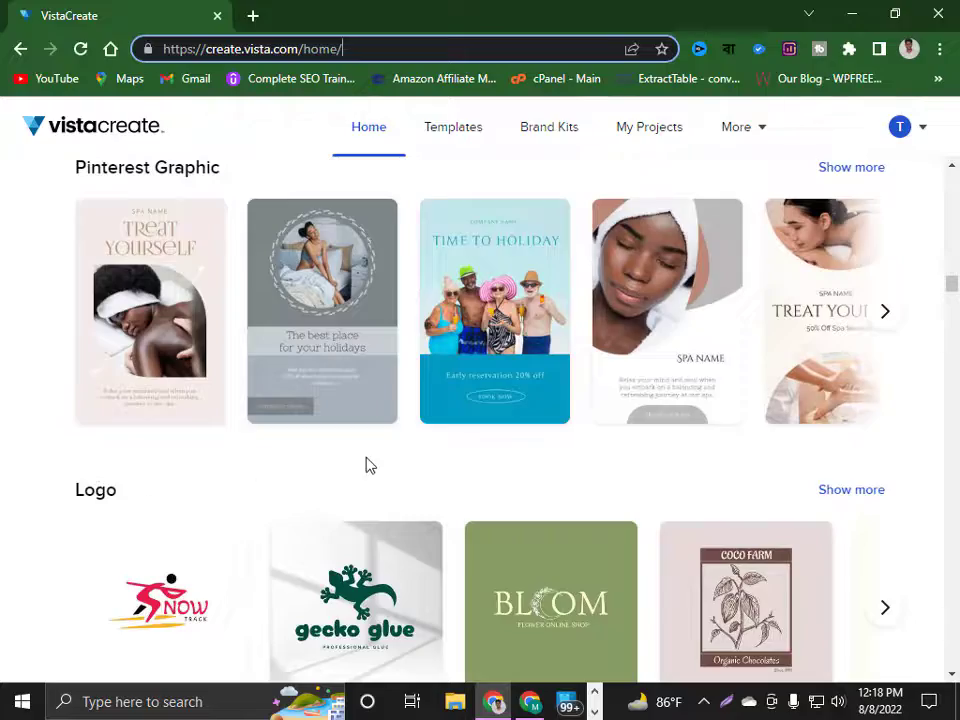
Step: Search the home page for "logo" to list the logo templates
scroll(366, 463, "up", 15)
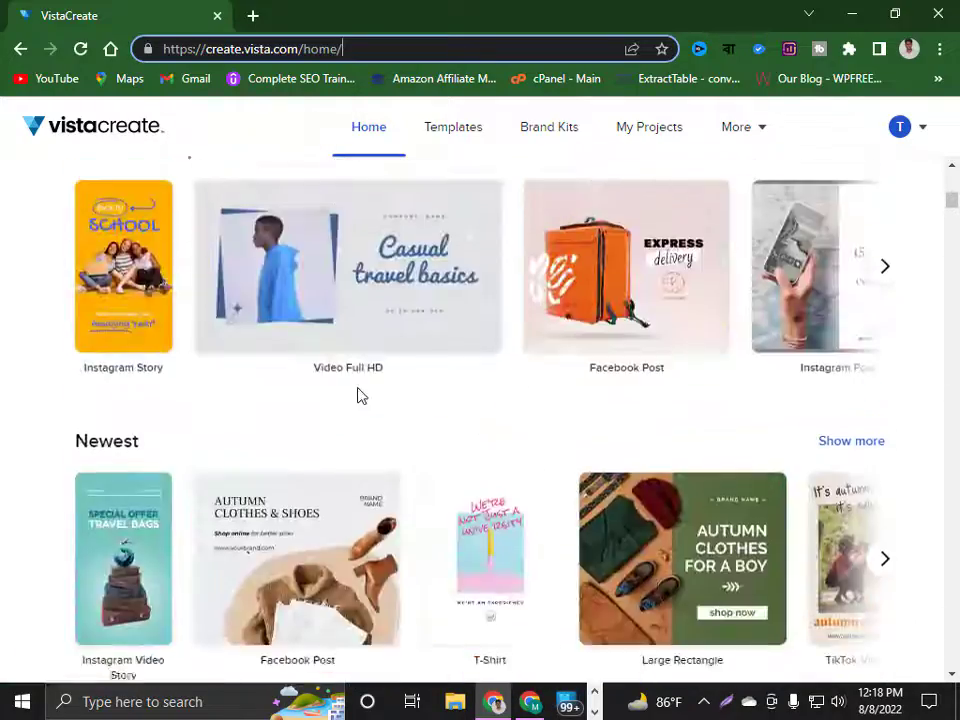
scroll(360, 395, "up", 10)
left_click(375, 318)
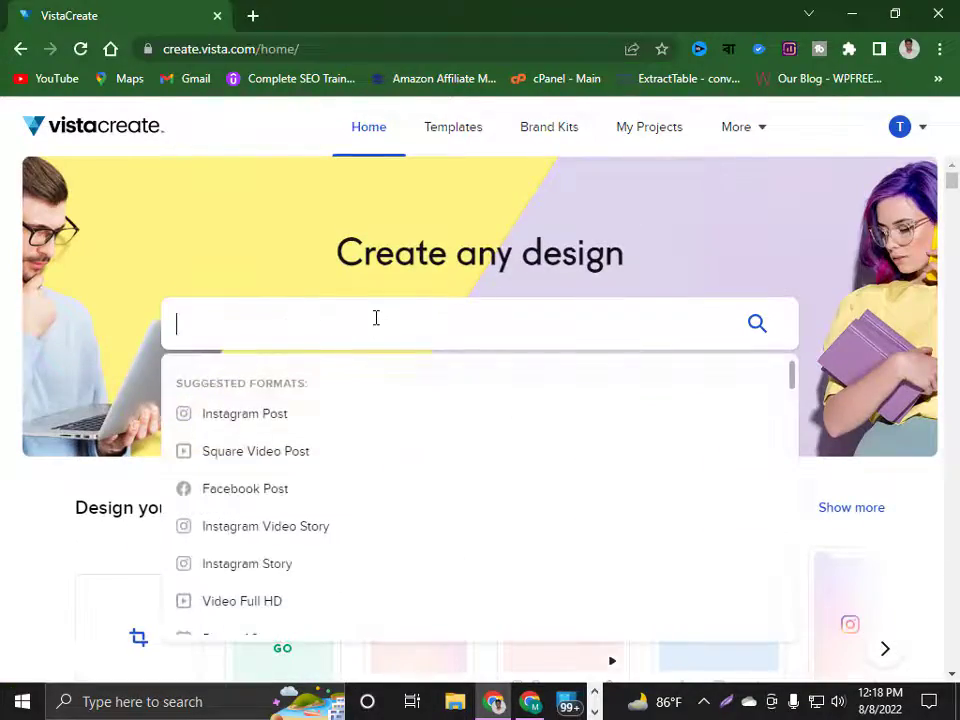
type("logo")
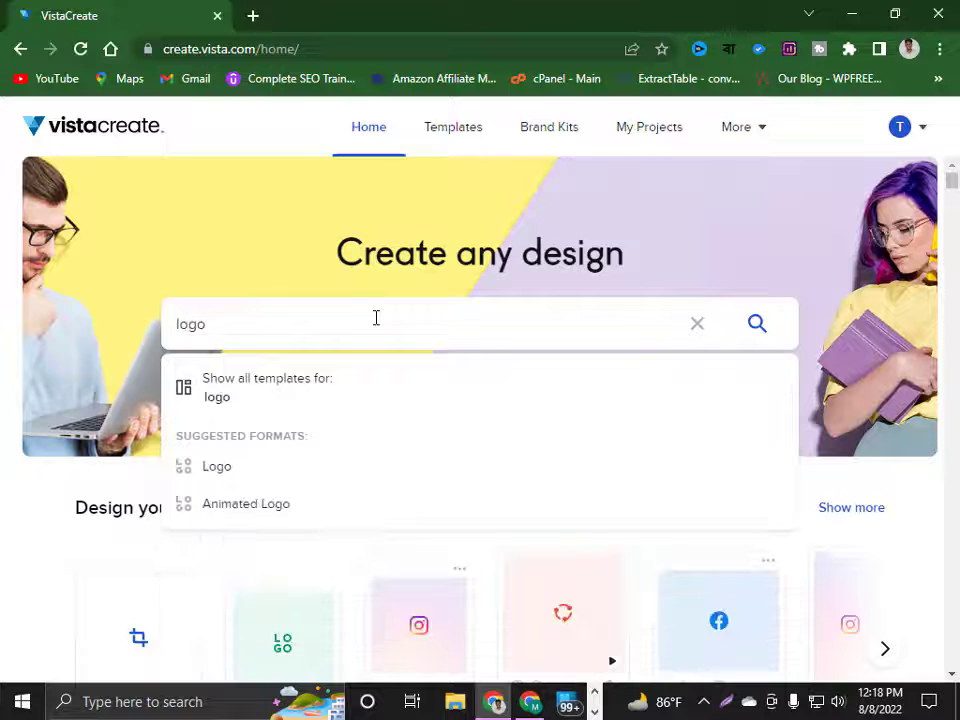
key("Return")
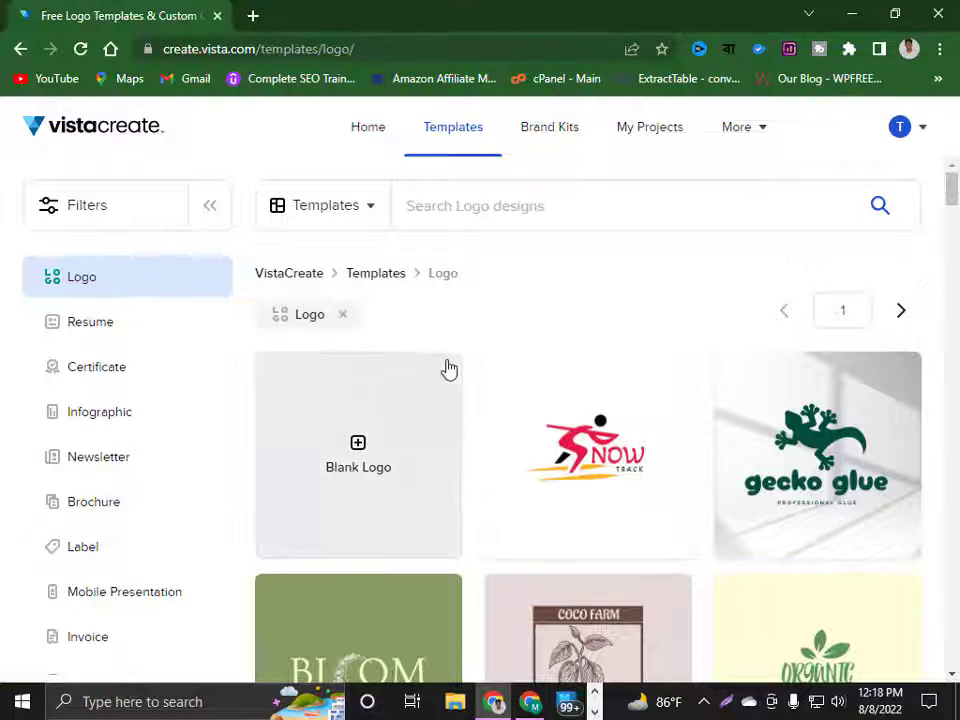
Step: Browse the logo templates and open the Jaguar energy drink design in the editor
scroll(470, 369, "down", 2)
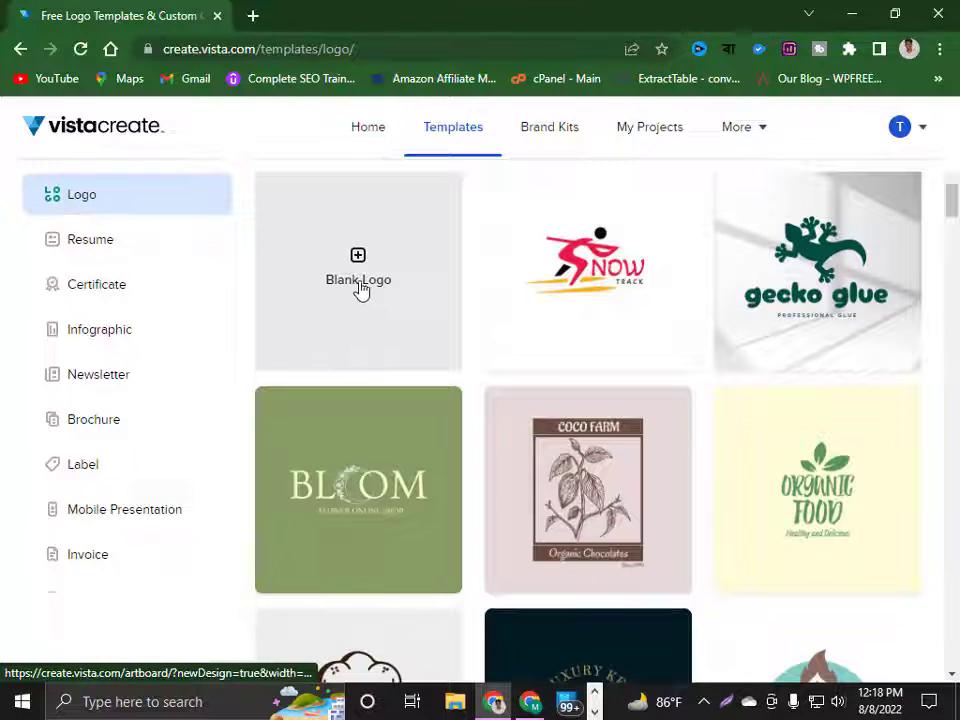
scroll(362, 288, "up", 1)
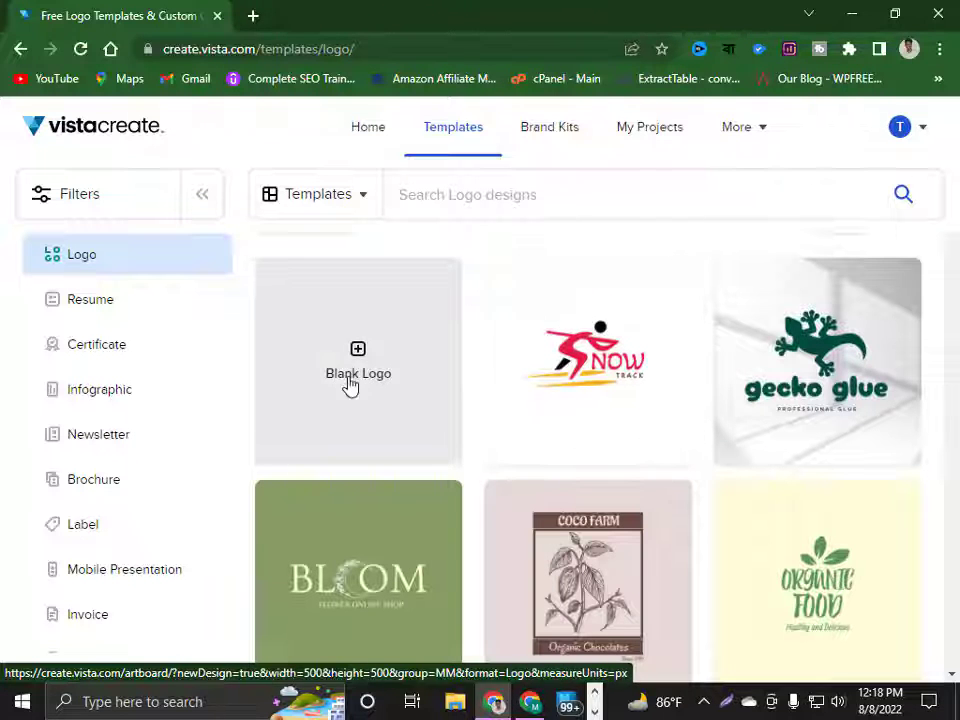
scroll(601, 405, "down", 3)
scroll(567, 364, "down", 4)
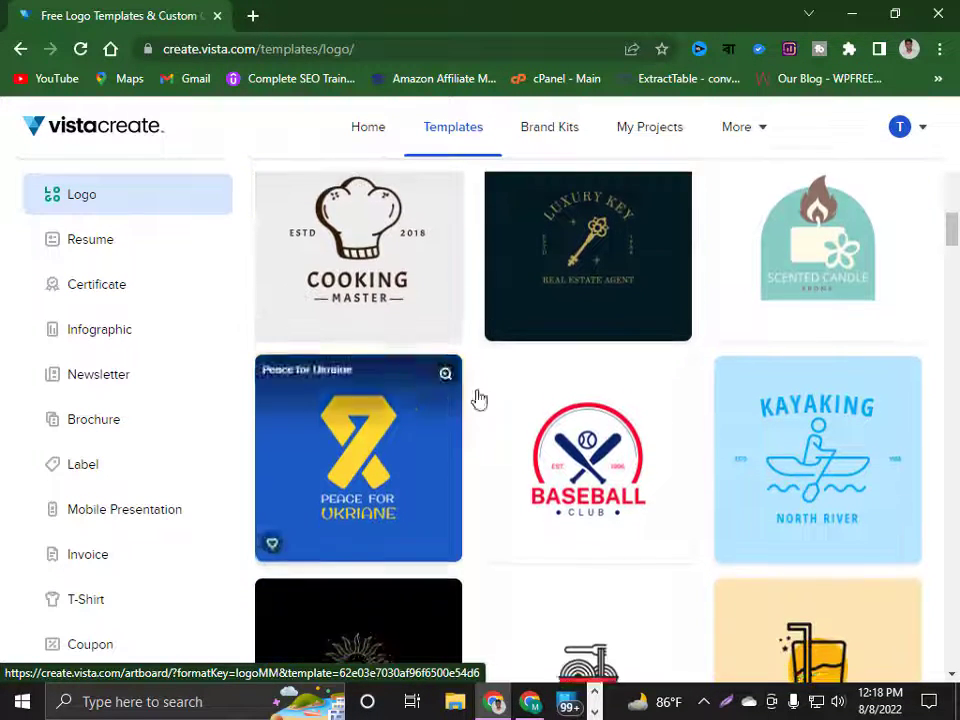
scroll(520, 410, "down", 8)
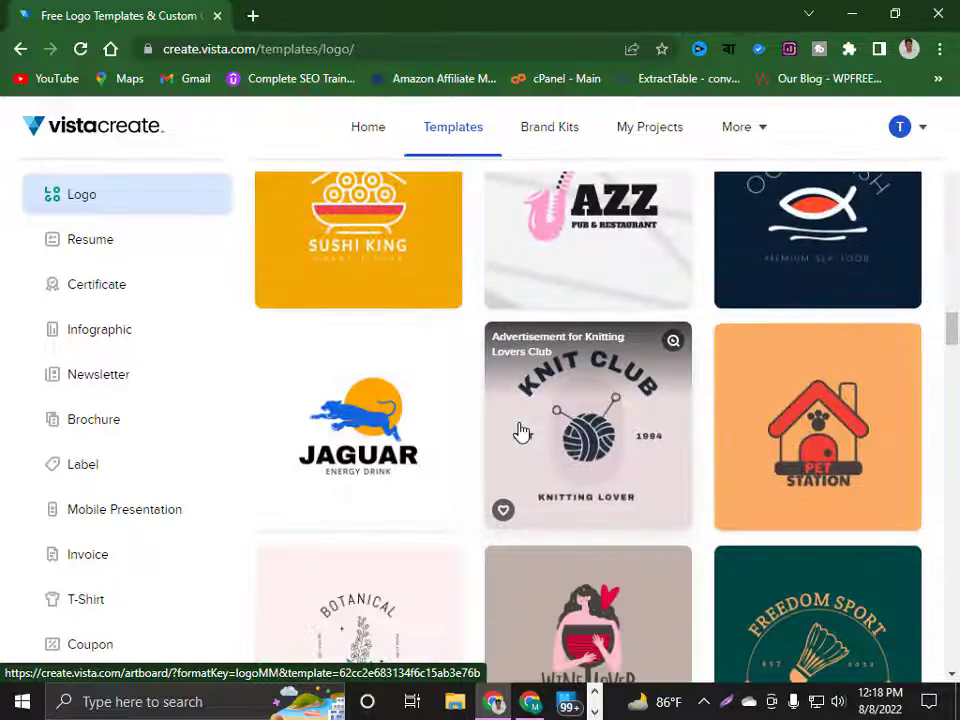
scroll(520, 433, "down", 1)
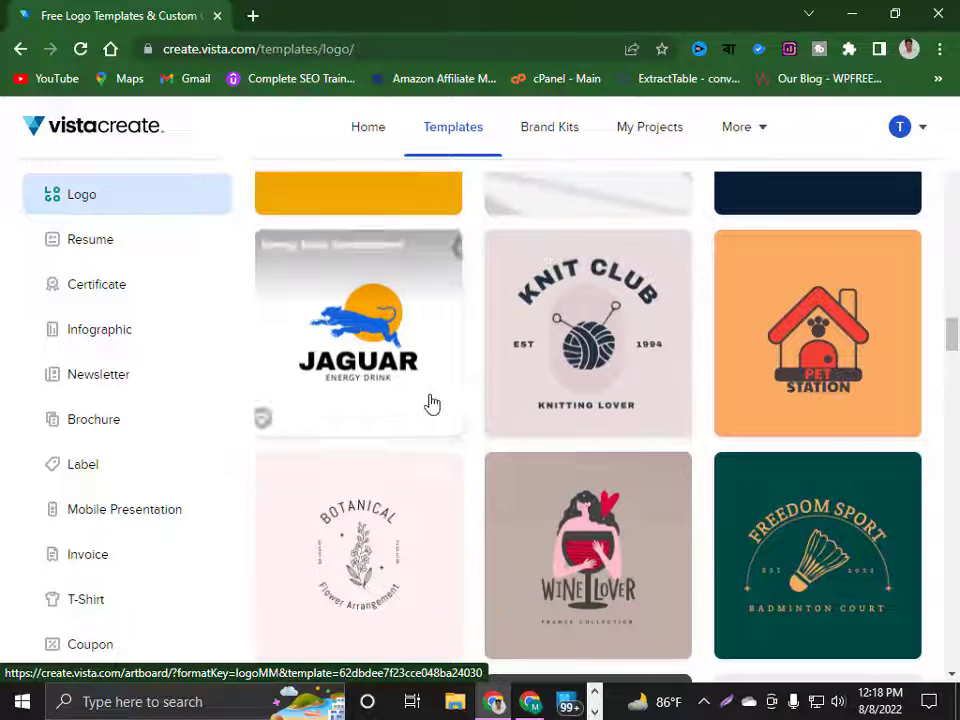
left_click(341, 362)
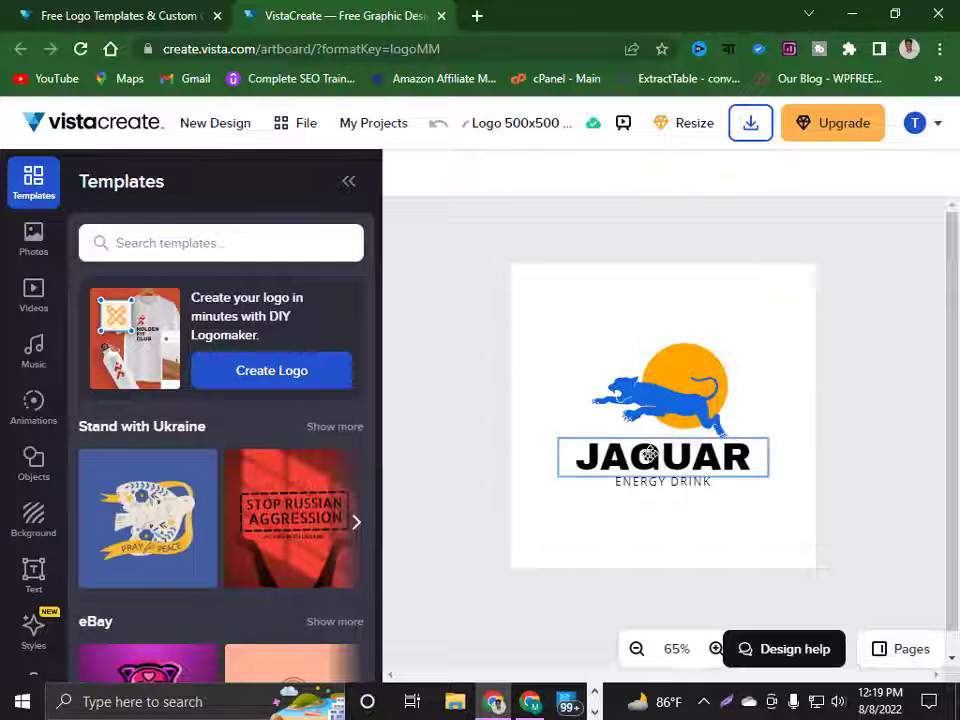
Step: Look through the editor's suggested templates and its animation categories
scroll(290, 408, "down", 3)
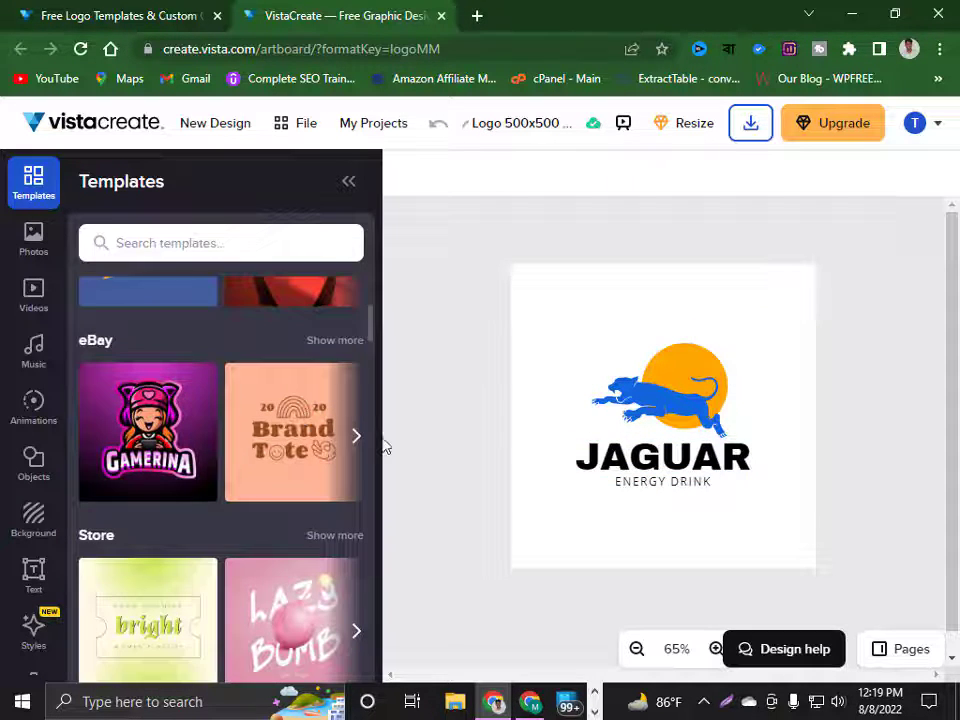
scroll(242, 459, "up", 3)
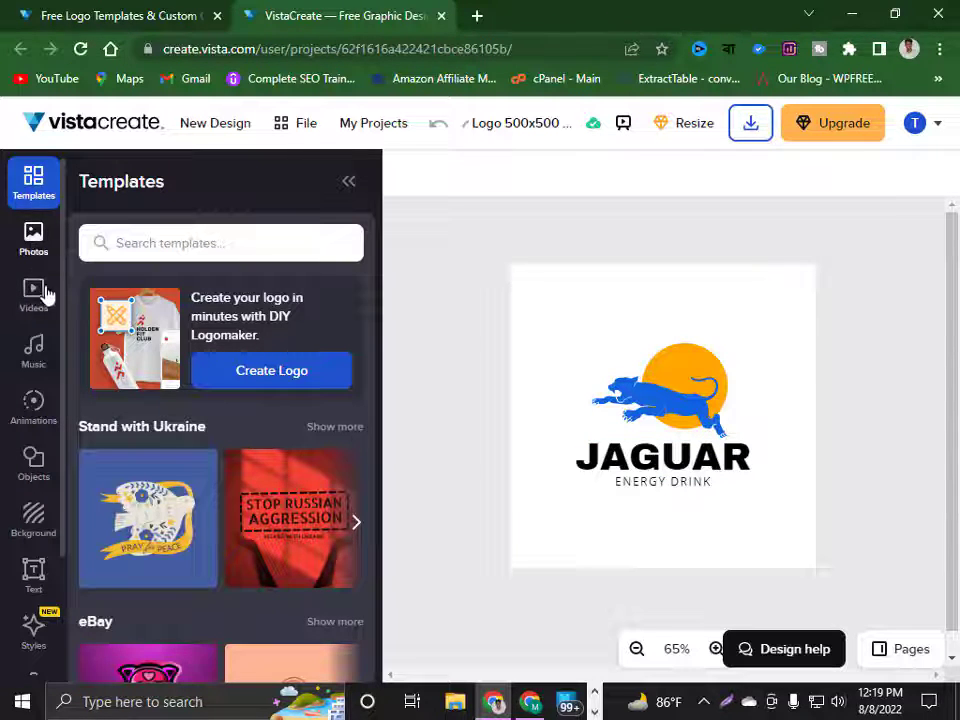
left_click(31, 412)
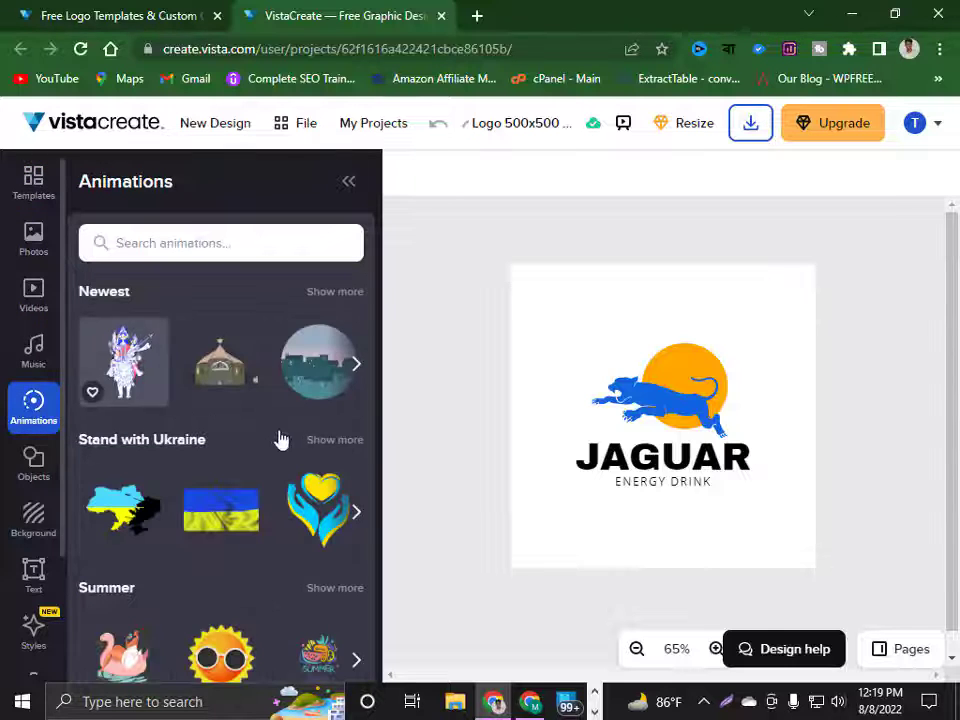
scroll(259, 439, "down", 5)
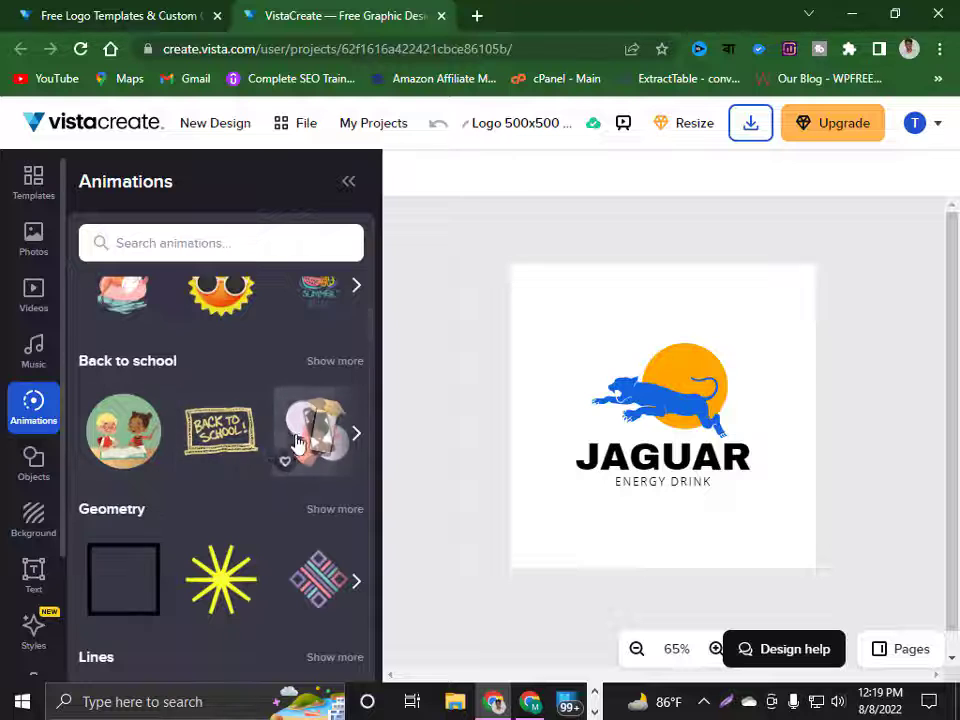
scroll(188, 454, "down", 2)
Step: Browse the object library and examine the objects found by the recent search "music"
left_click(33, 457)
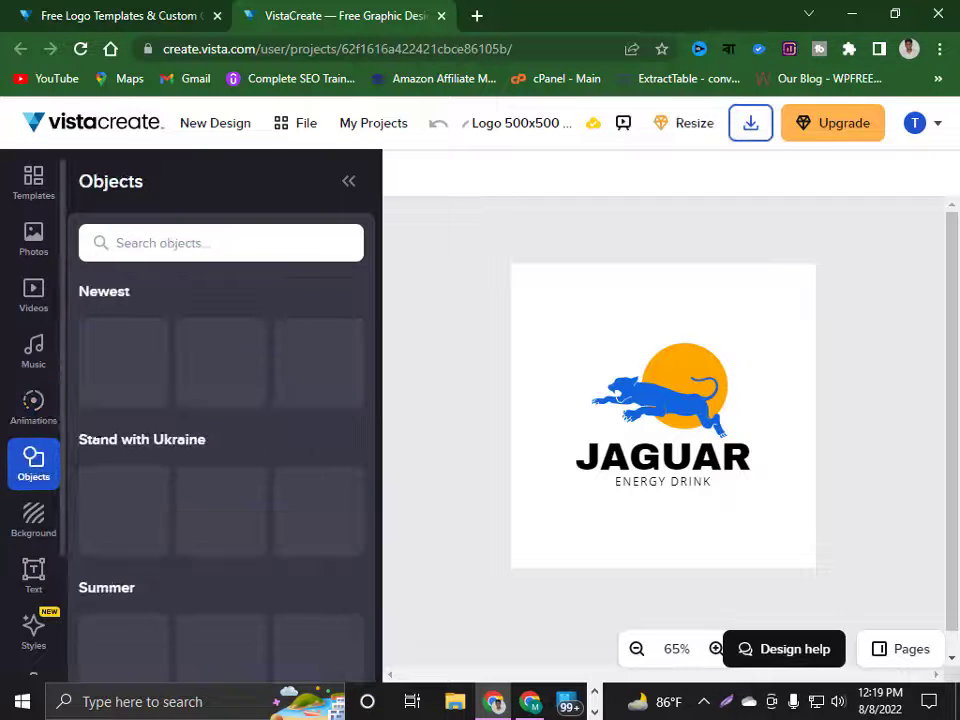
scroll(180, 380, "down", 10)
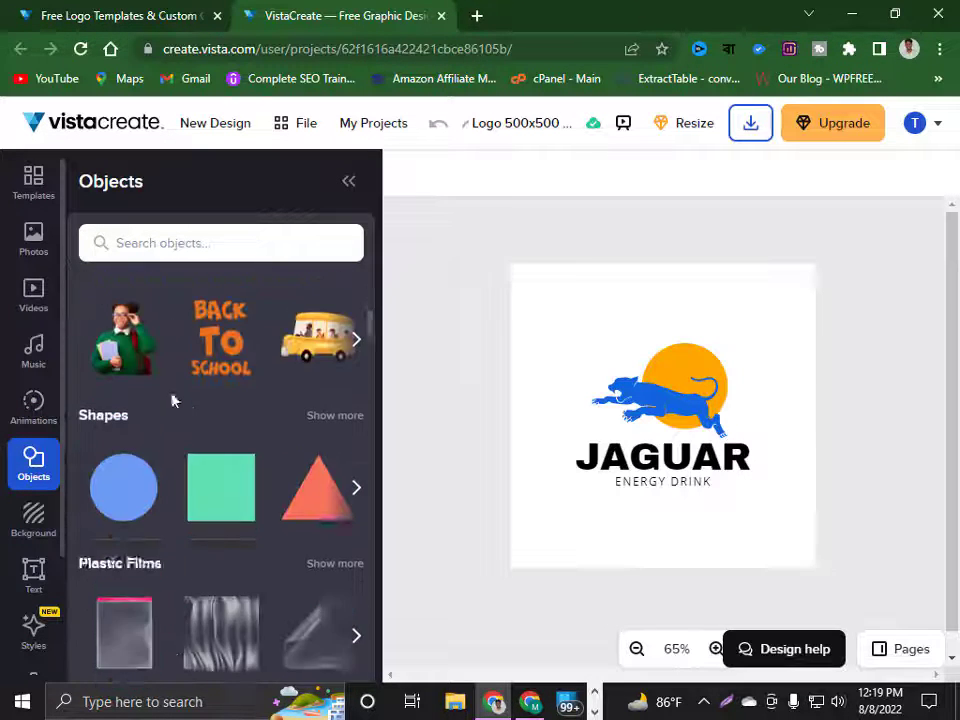
scroll(172, 404, "up", 10)
left_click(186, 243)
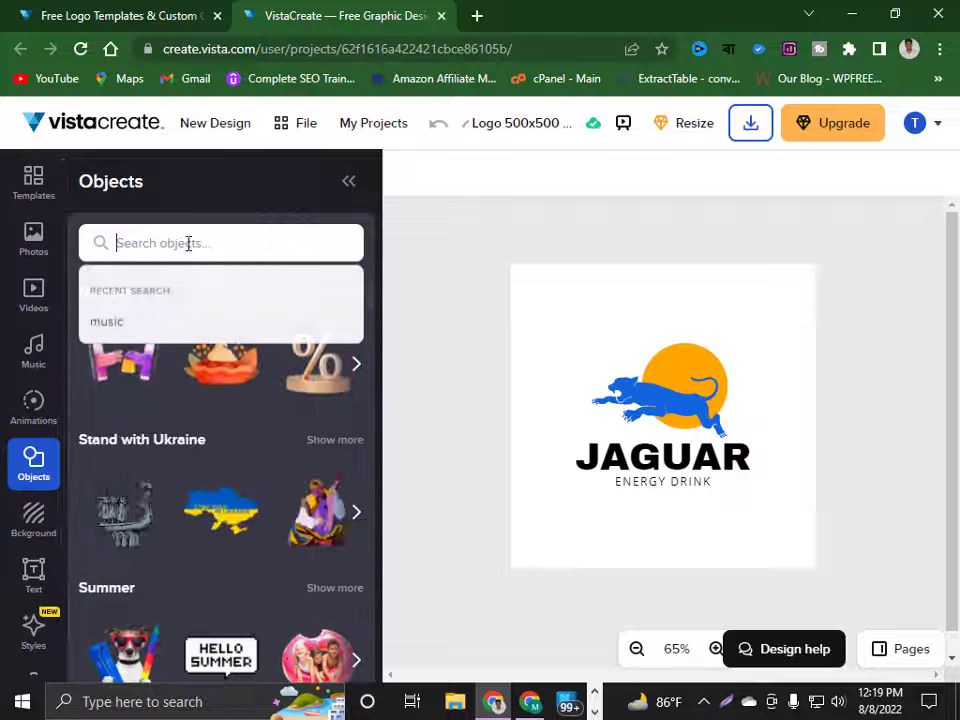
left_click(147, 336)
scroll(130, 393, "down", 5)
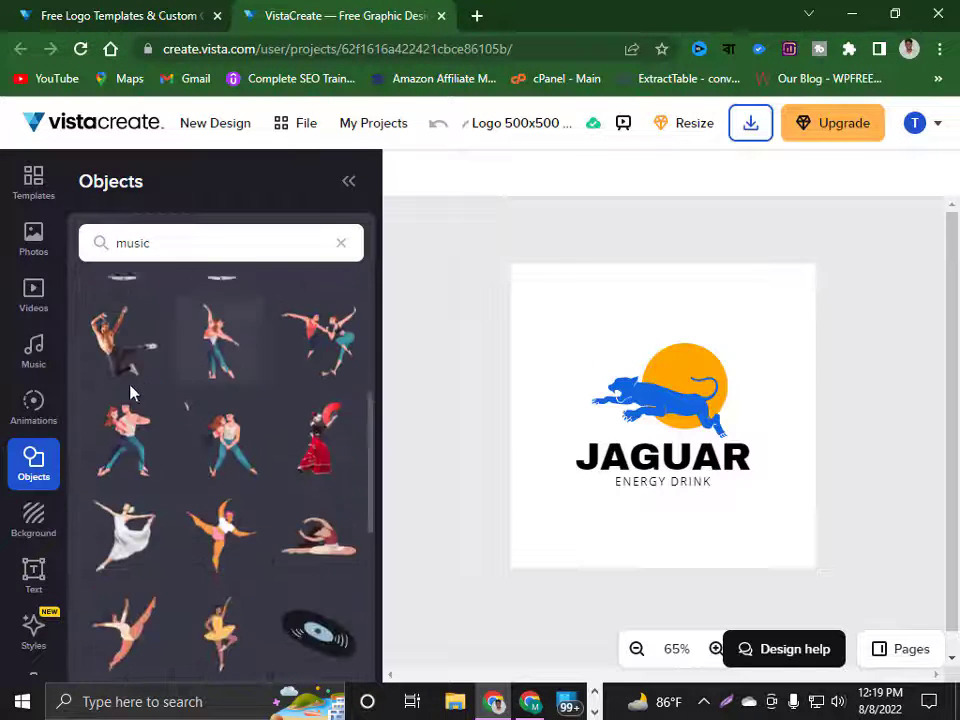
scroll(170, 400, "down", 10)
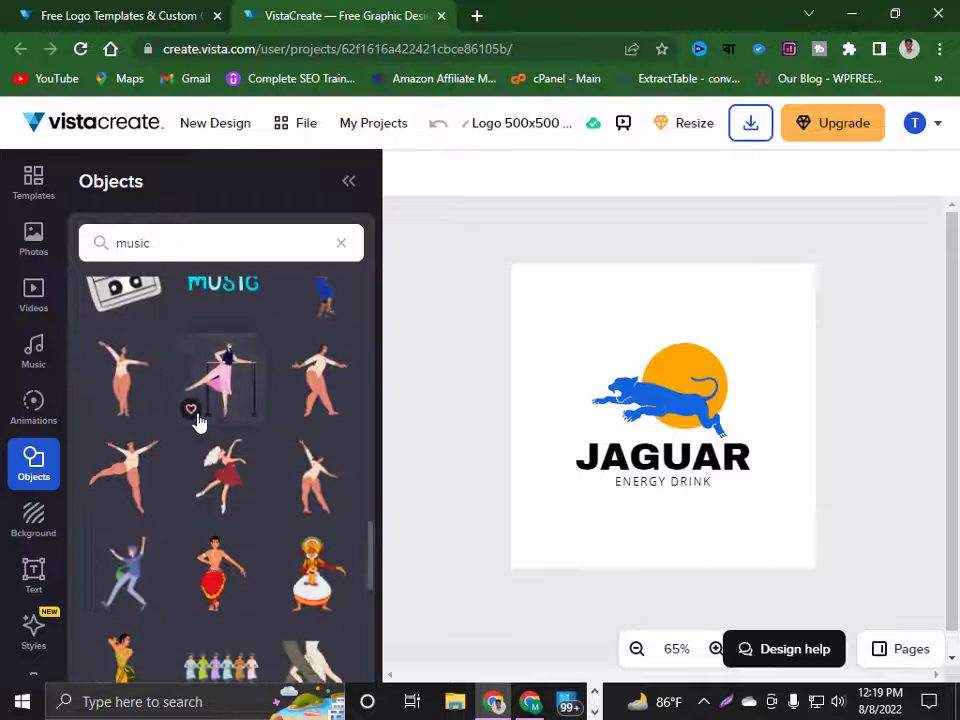
scroll(190, 420, "down", 10)
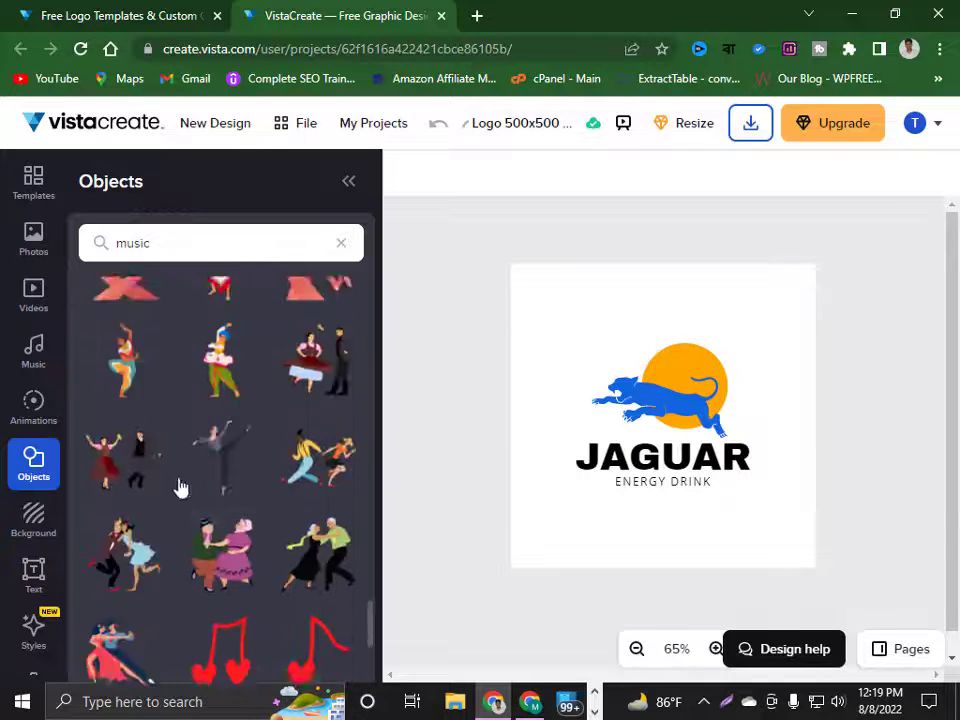
scroll(195, 480, "down", 10)
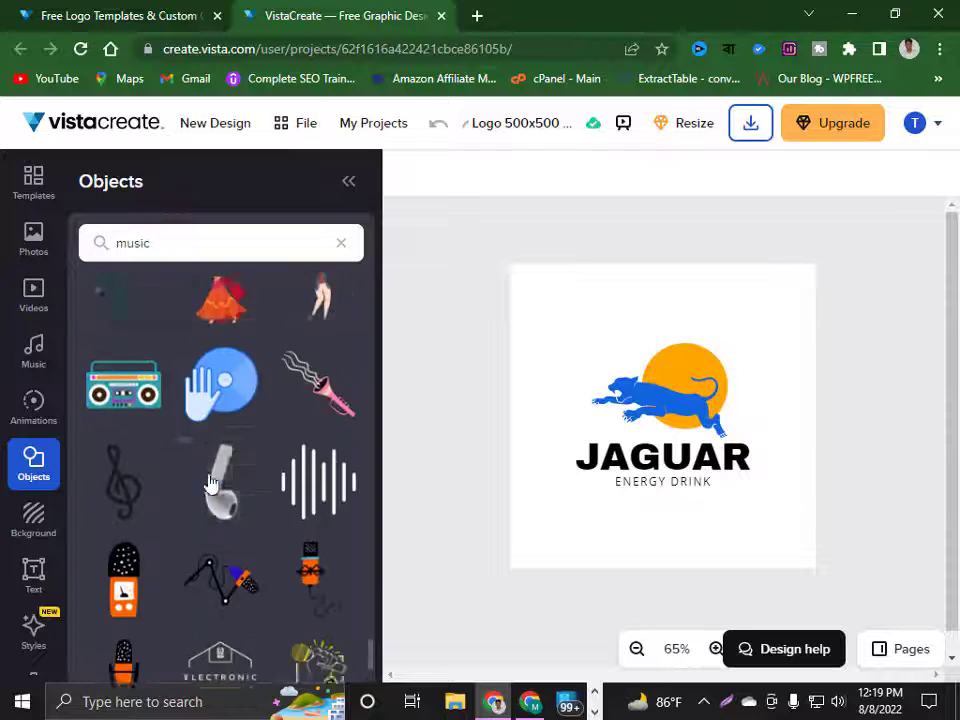
scroll(210, 484, "down", 10)
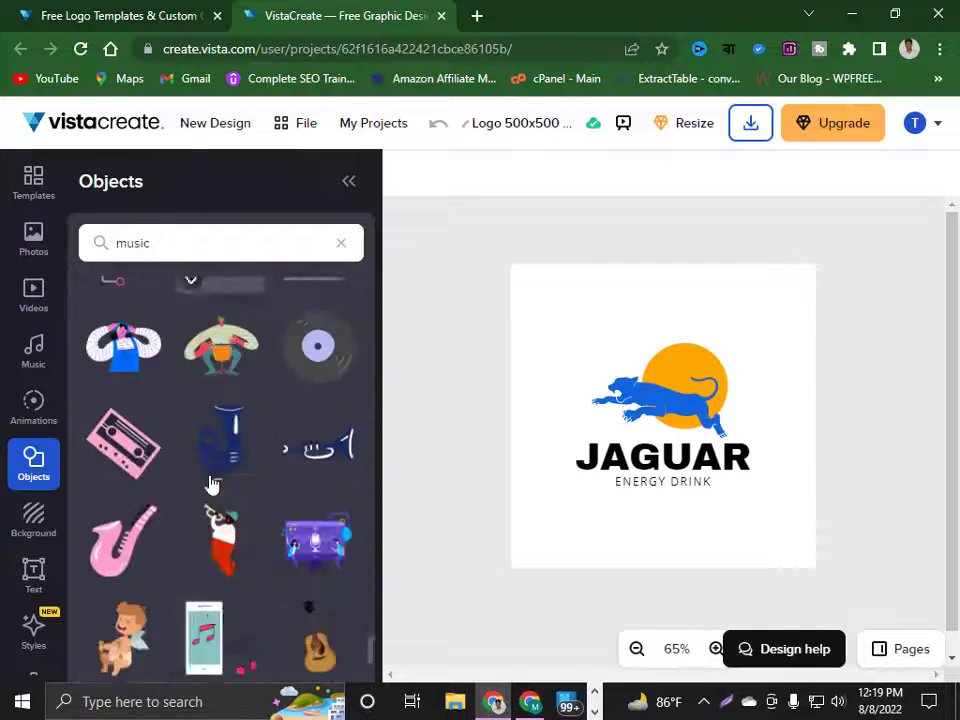
scroll(210, 485, "down", 10)
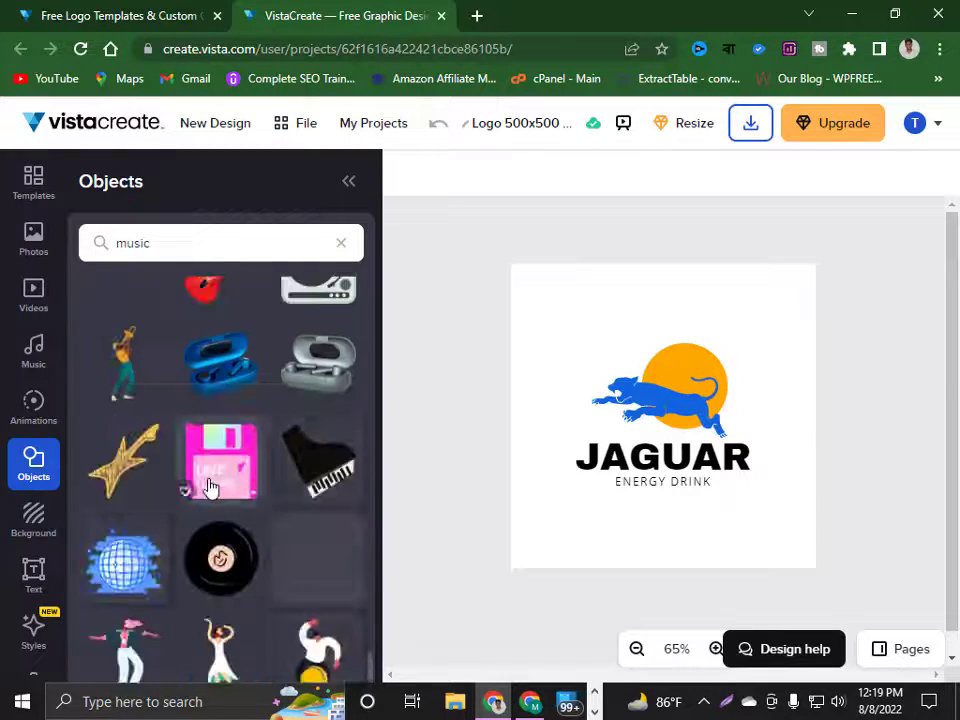
Step: Look through the background photos and the ready-made text styles
left_click(45, 528)
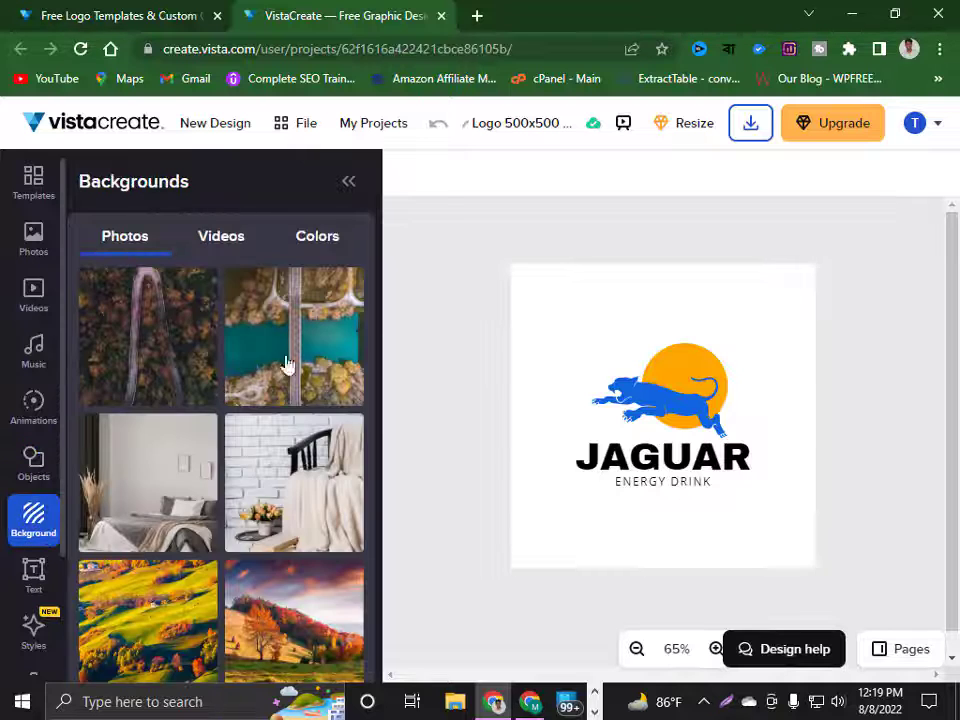
scroll(287, 363, "down", 10)
left_click(30, 573)
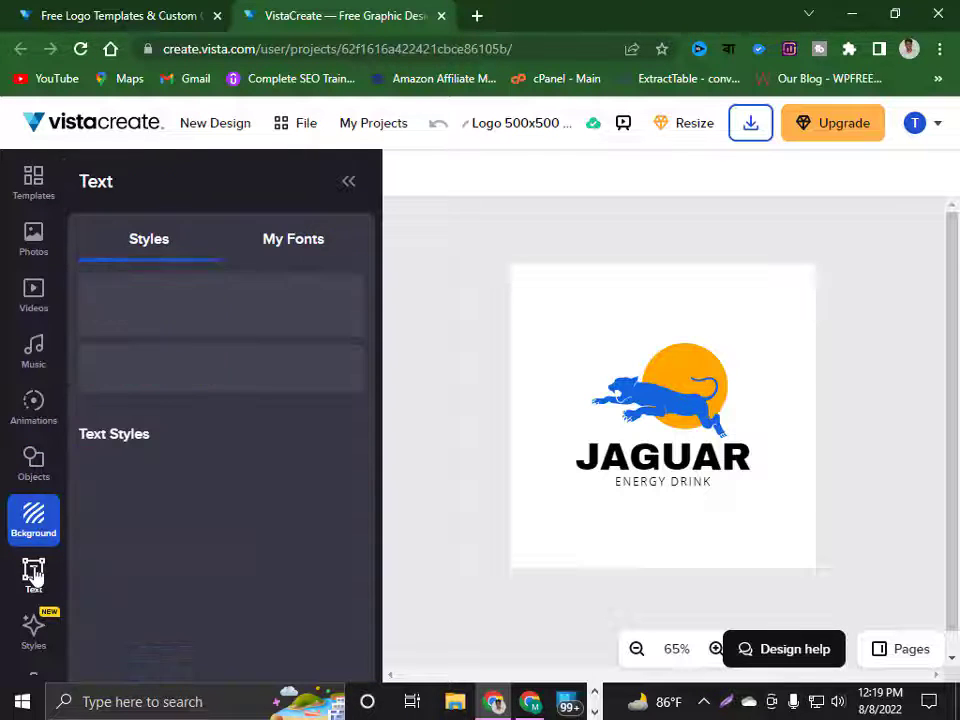
scroll(201, 366, "down", 5)
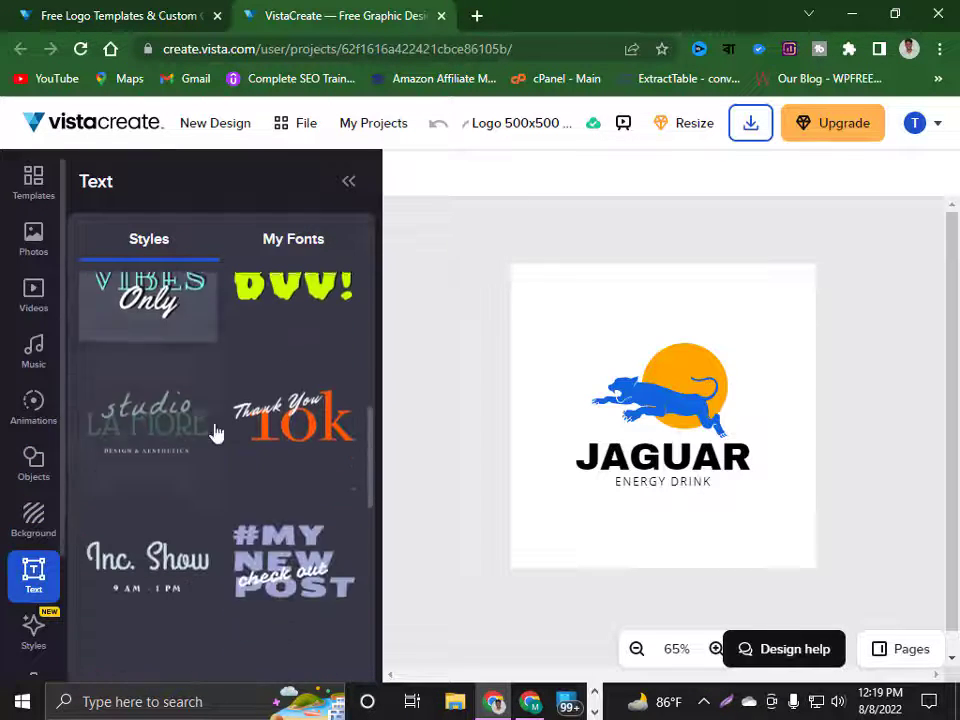
scroll(214, 433, "up", 5)
scroll(201, 447, "down", 8)
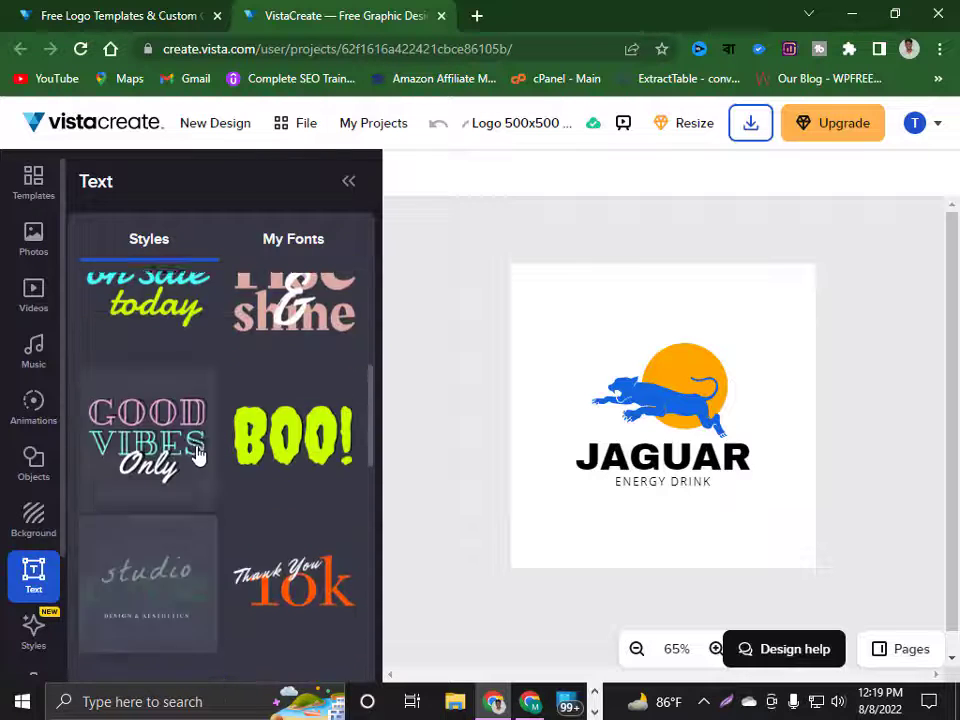
scroll(231, 432, "down", 10)
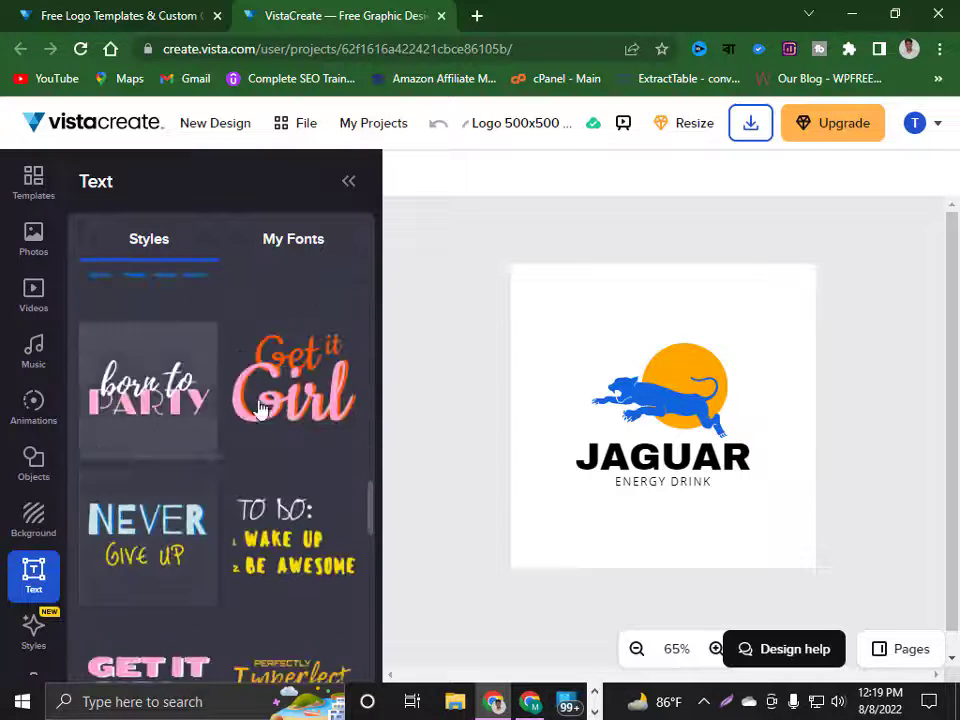
scroll(176, 491, "down", 9)
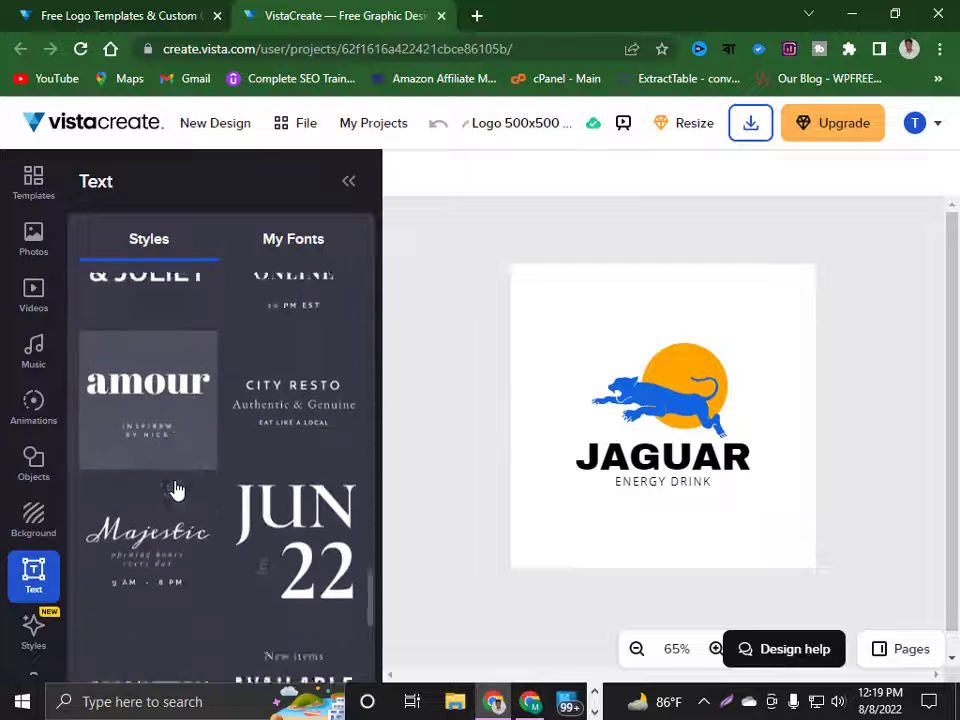
scroll(35, 600, "down", 2)
Step: Examine the project styles and the trending font and color combinations
left_click(36, 545)
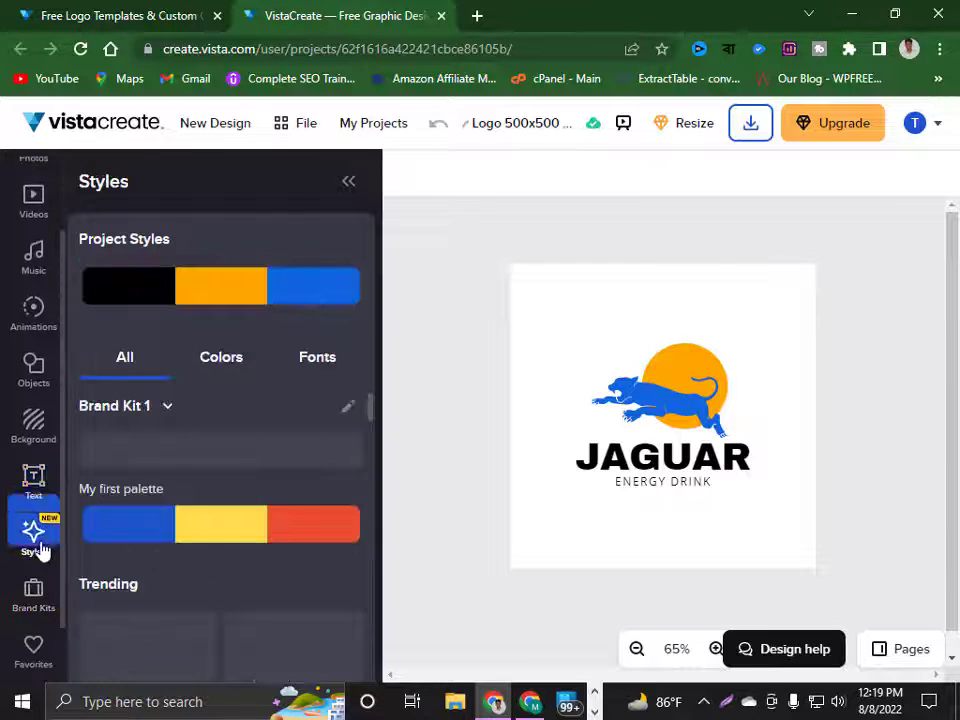
scroll(160, 455, "down", 1)
scroll(157, 459, "down", 5)
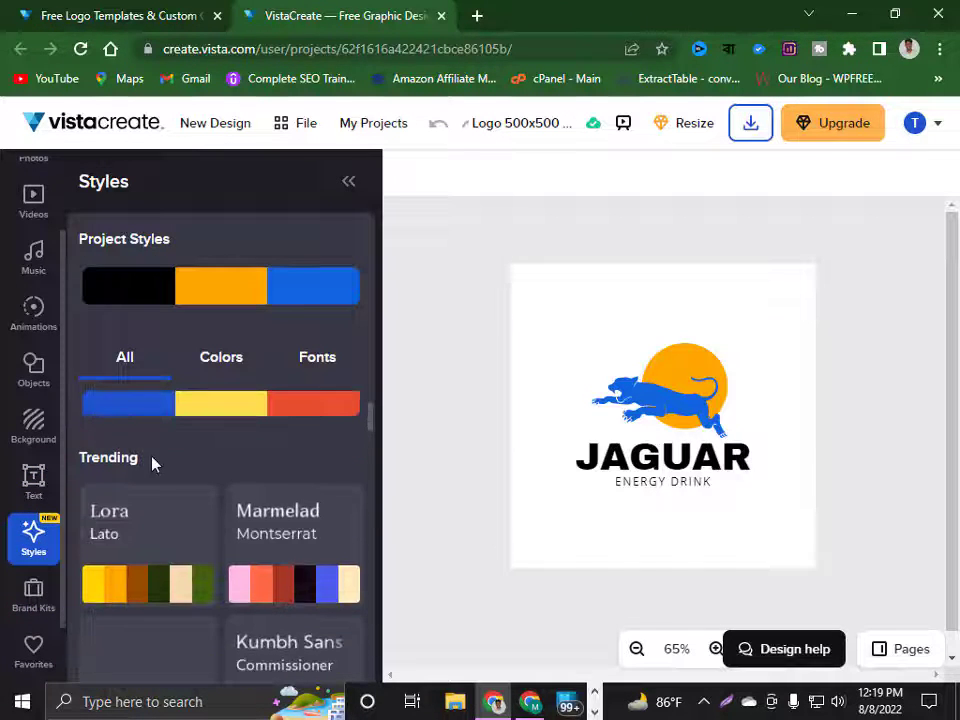
scroll(164, 504, "down", 2)
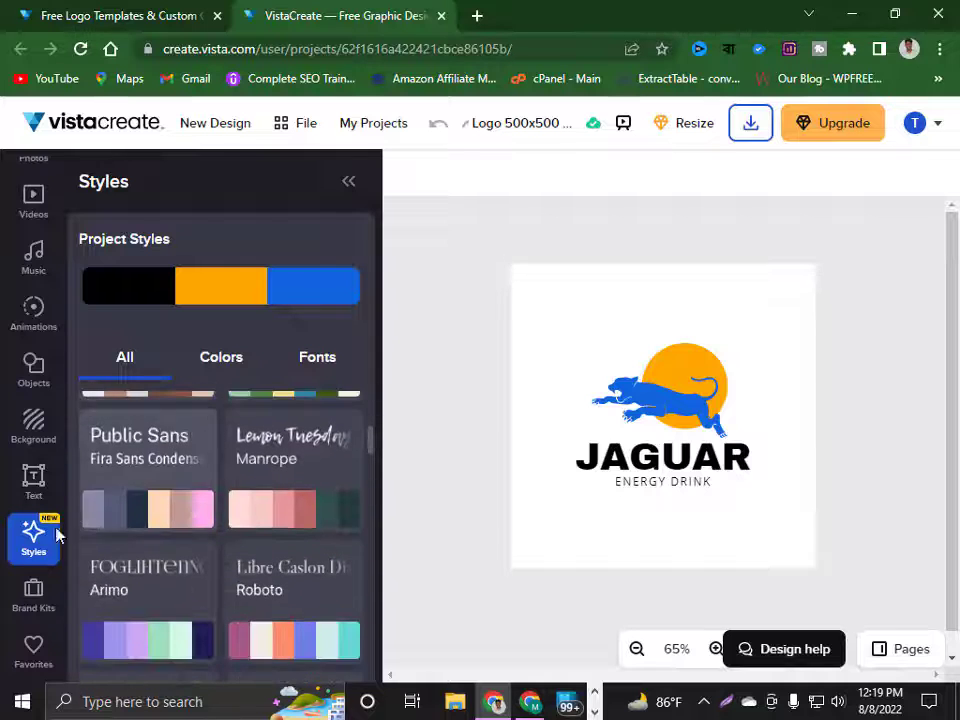
scroll(30, 550, "down", 1)
Step: Review the logos, colors and fonts stored in Brand Kit 1
left_click(33, 538)
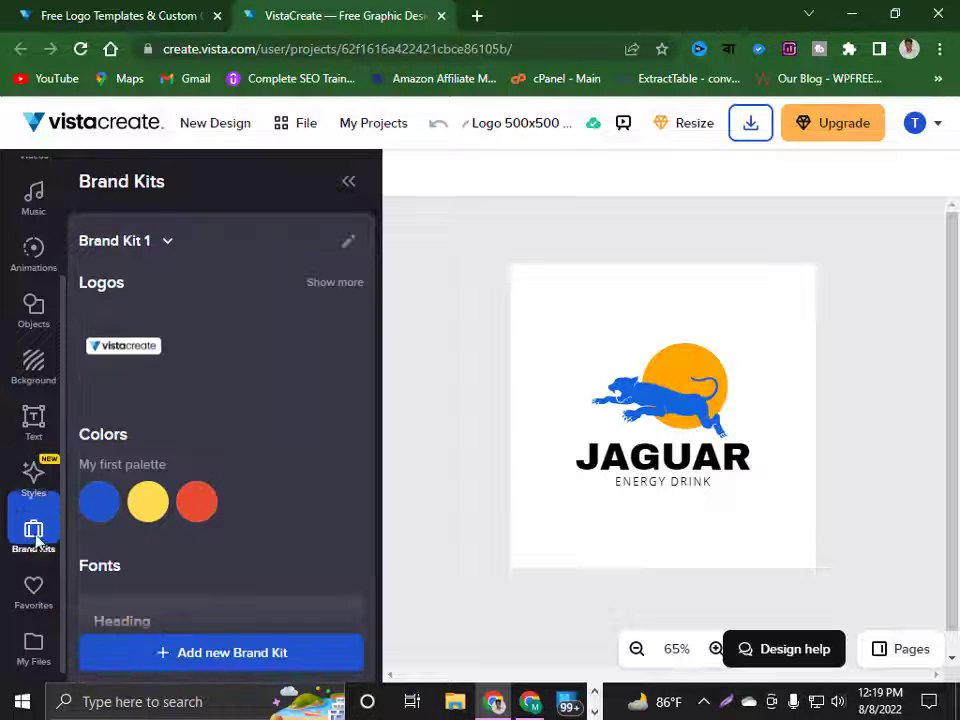
scroll(225, 420, "down", 2)
scroll(225, 418, "down", 2)
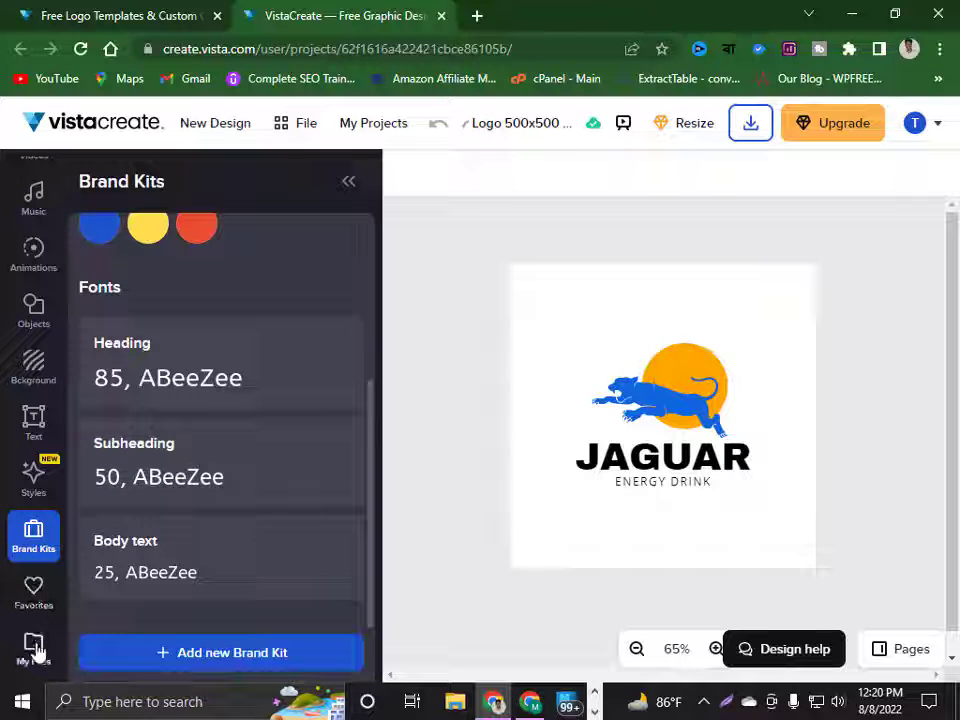
scroll(40, 490, "up", 3)
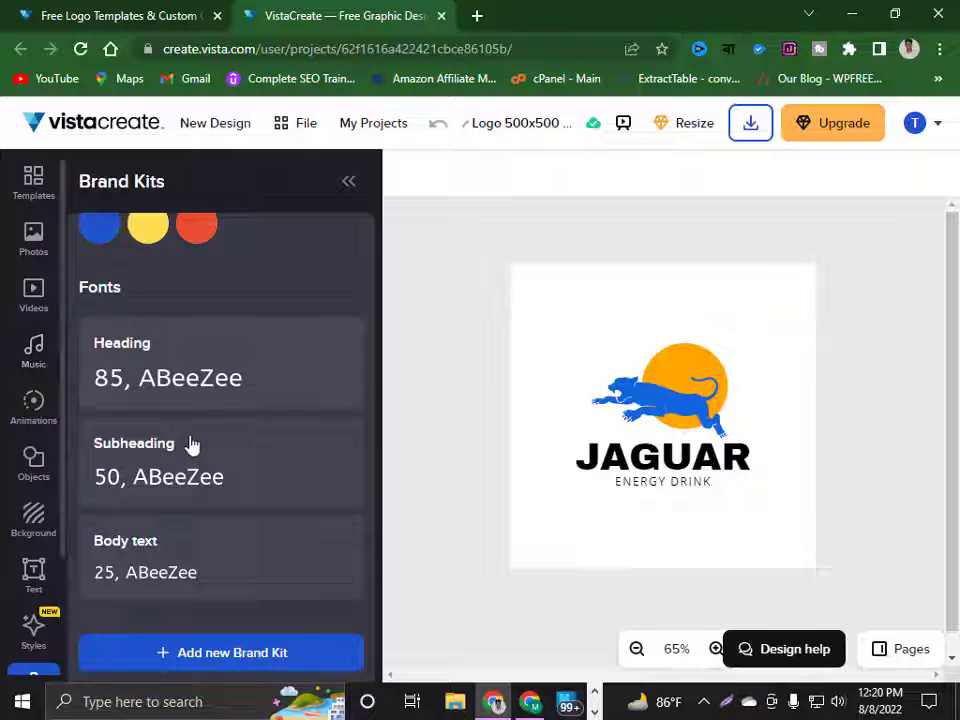
Step: Change the fill of the circle behind the jaguar to bright green, #57FF00
left_click(665, 370)
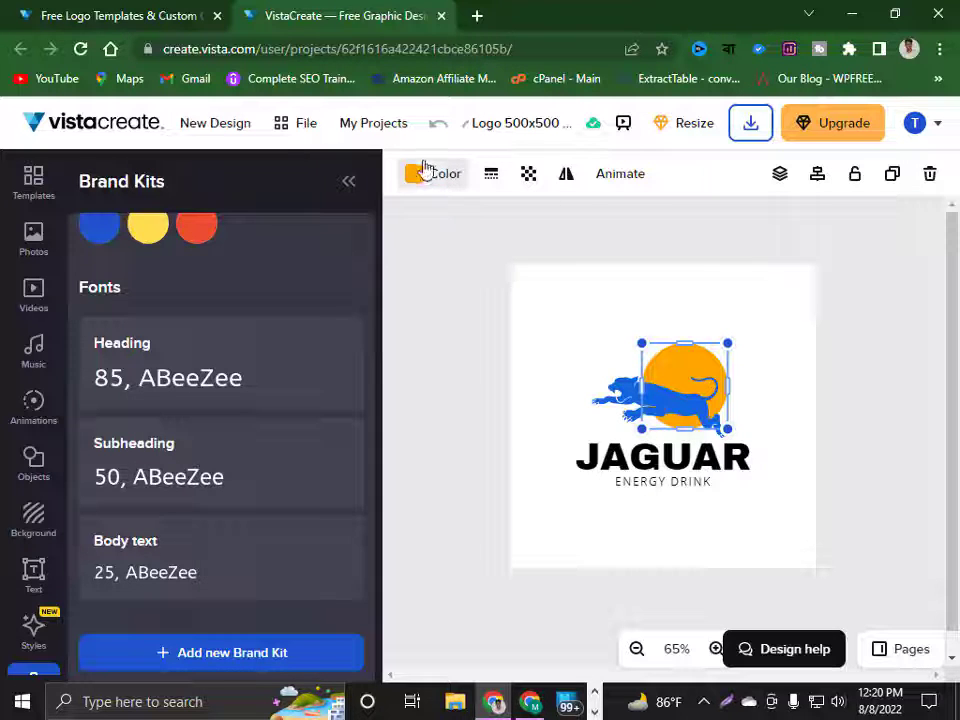
left_click(424, 170)
scroll(250, 507, "down", 1)
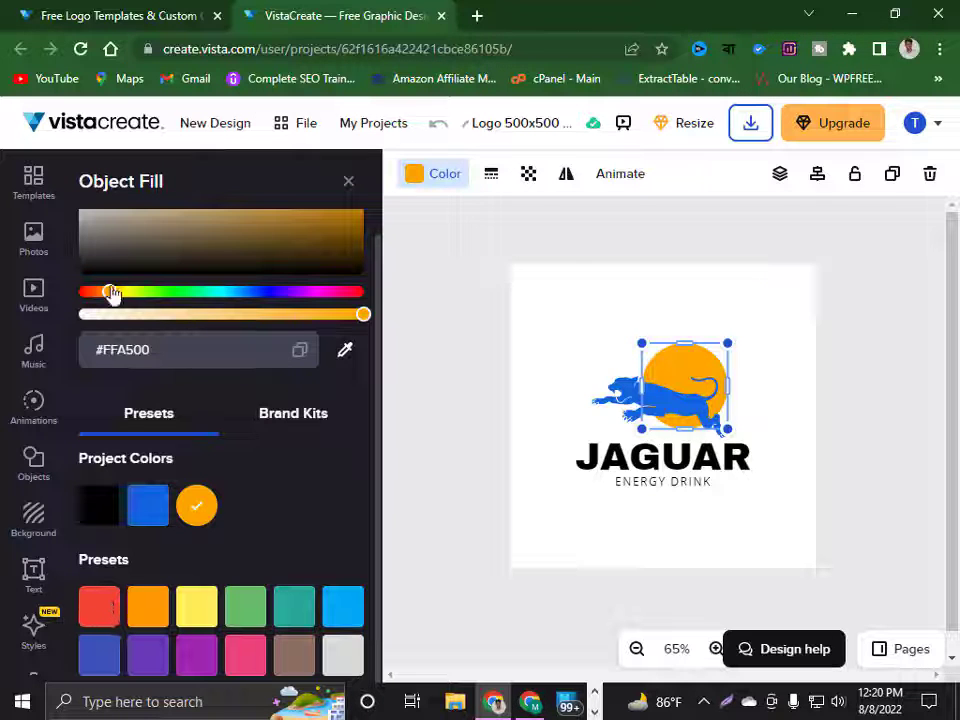
left_click_drag(109, 291, 158, 317)
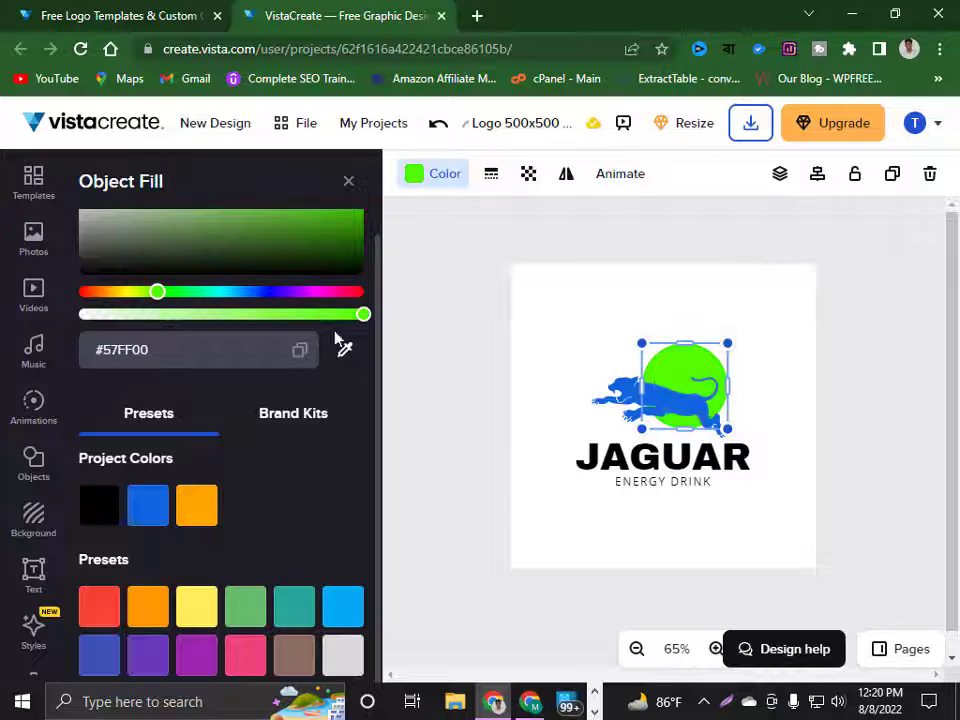
left_click(572, 407)
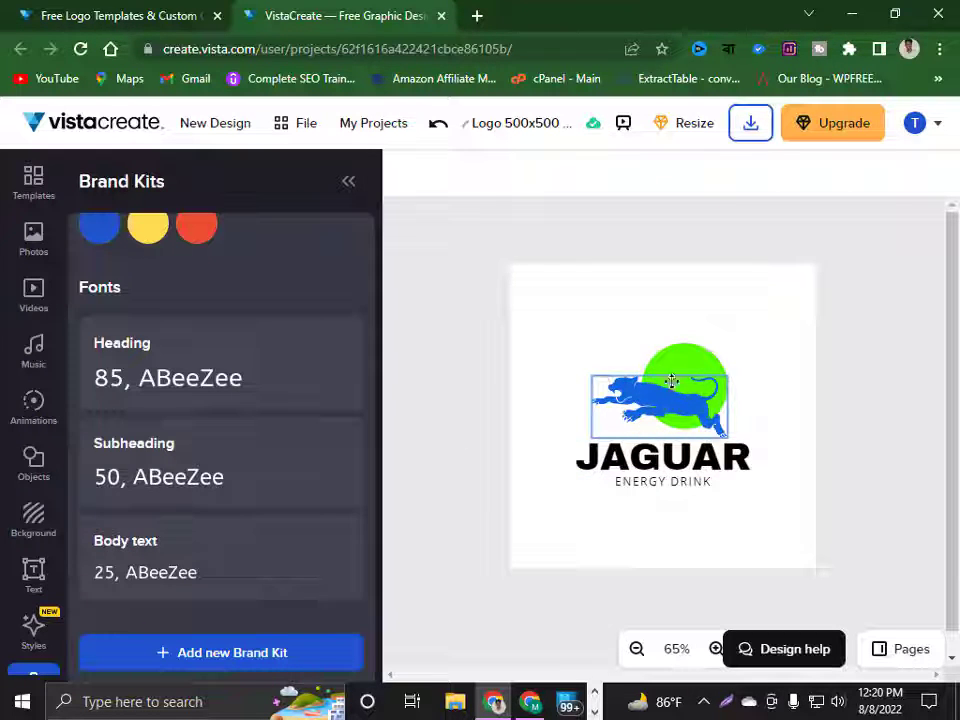
Step: Examine the font size choices and the list of available fonts for the JAGUAR text
left_click(650, 459)
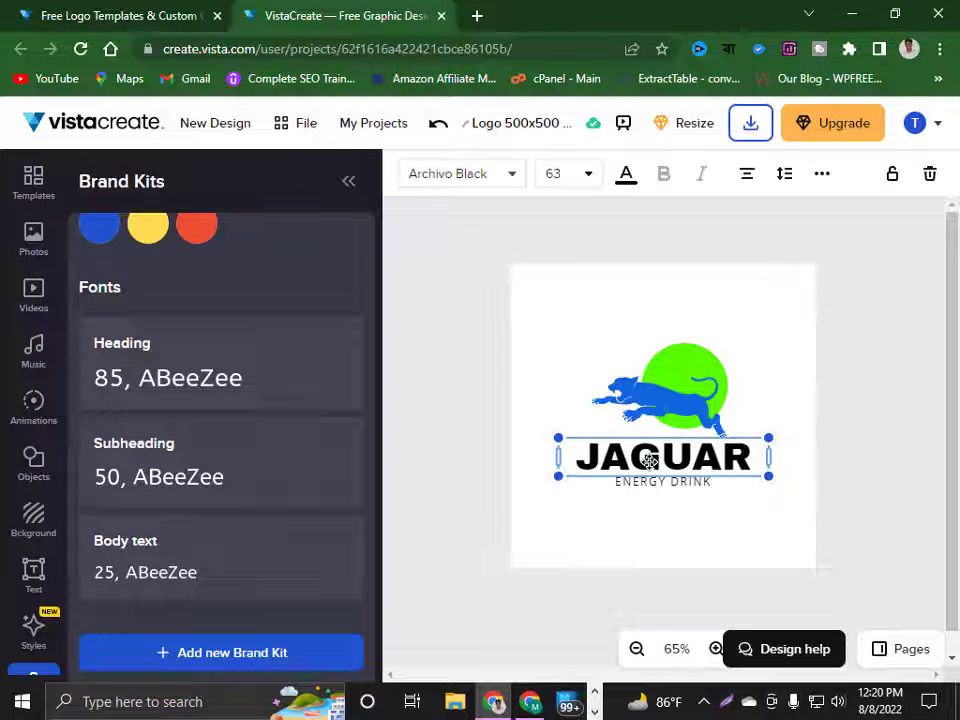
left_click(552, 174)
double_click(552, 174)
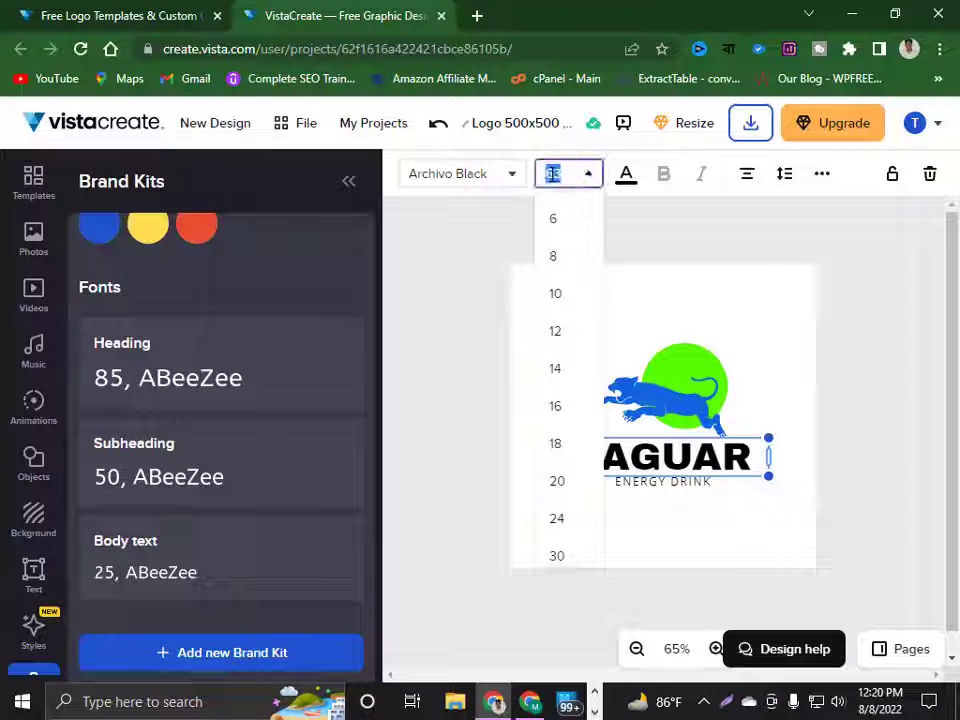
left_click(474, 231)
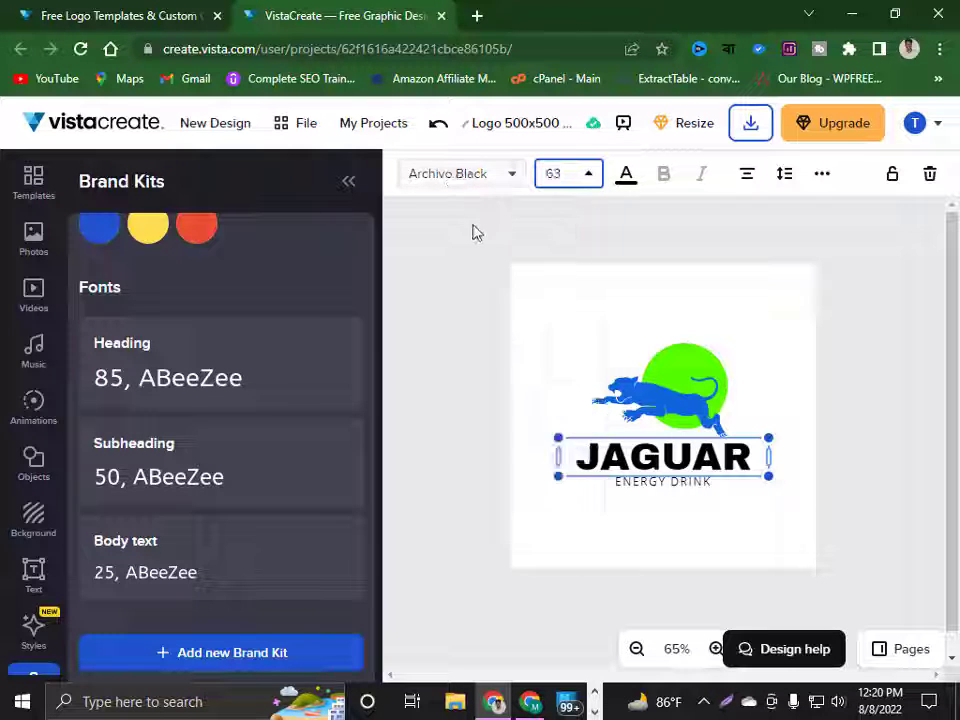
left_click(456, 200)
left_click(671, 442)
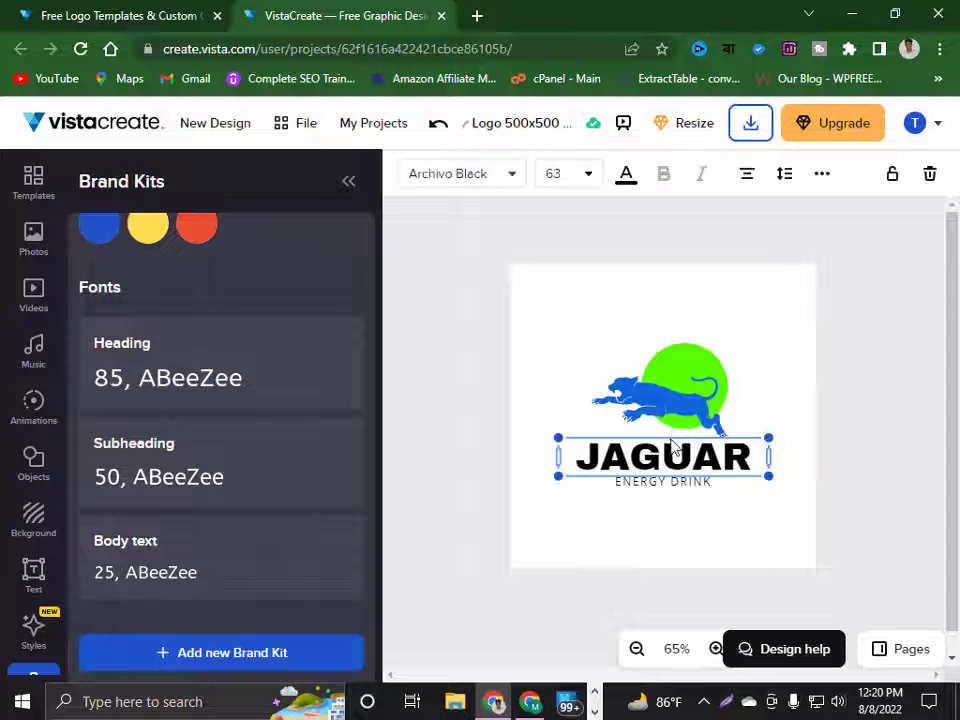
left_click(458, 188)
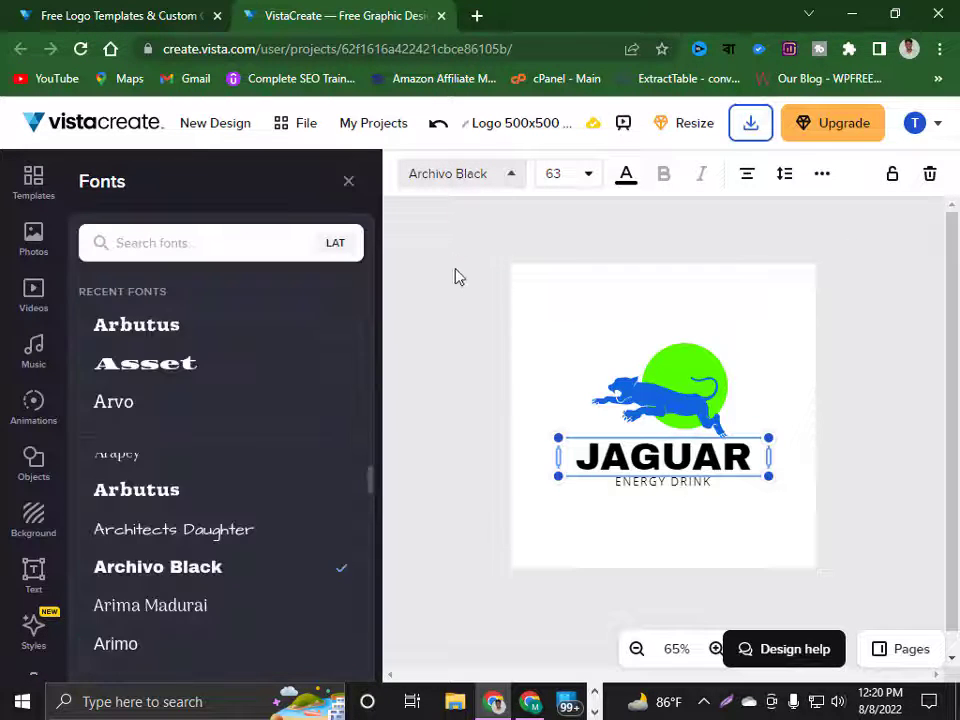
scroll(210, 437, "up", 3)
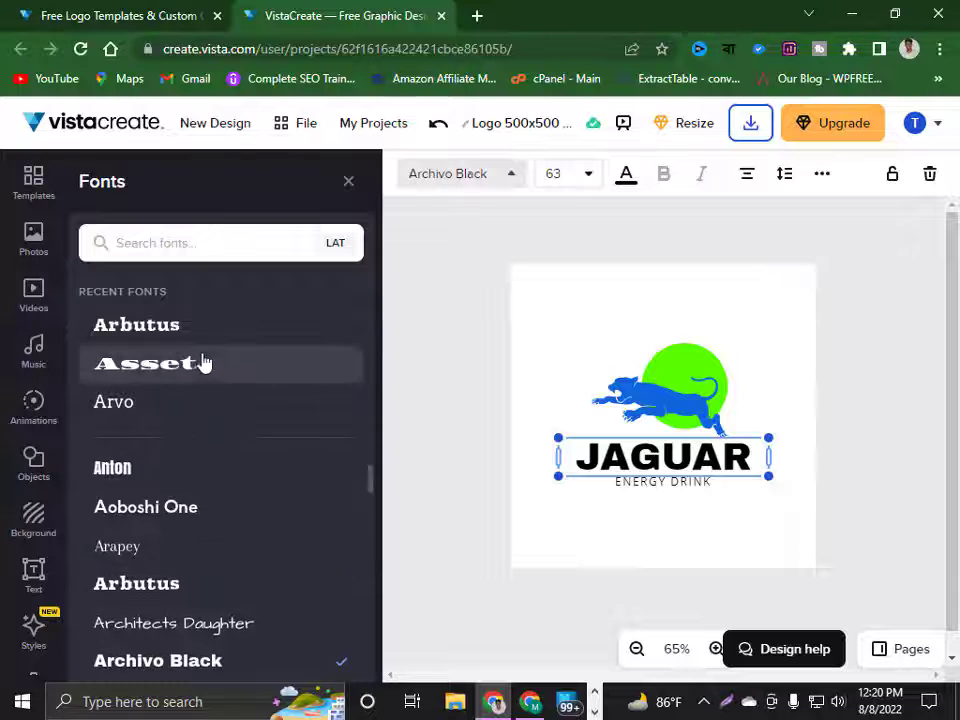
scroll(251, 520, "up", 10)
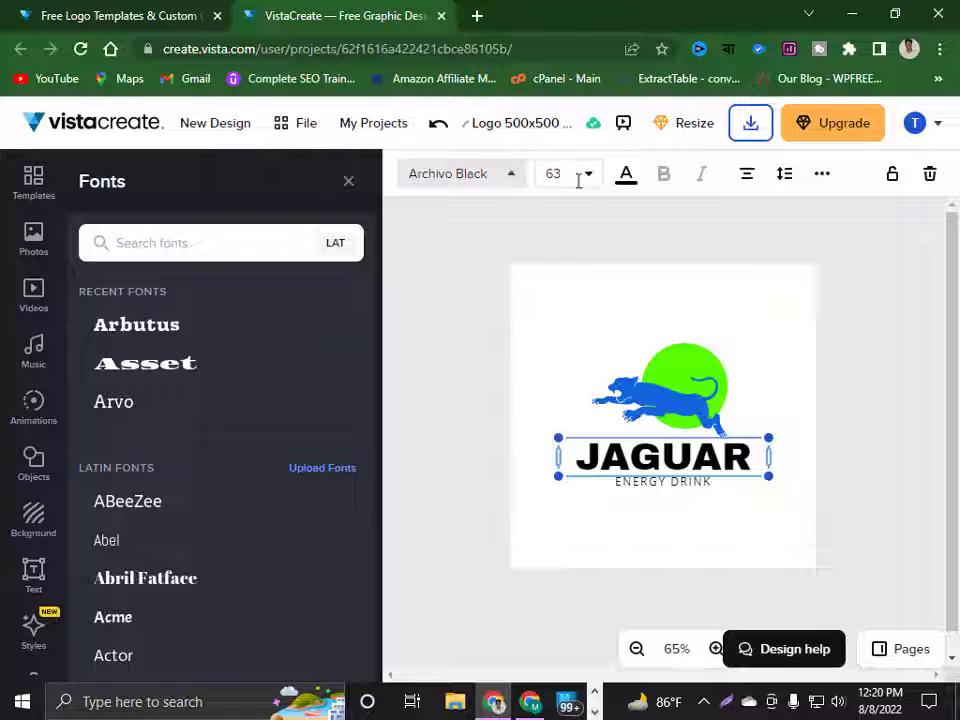
Step: Set the fill color of the JAGUAR text to green, #12FC0C
left_click(626, 176)
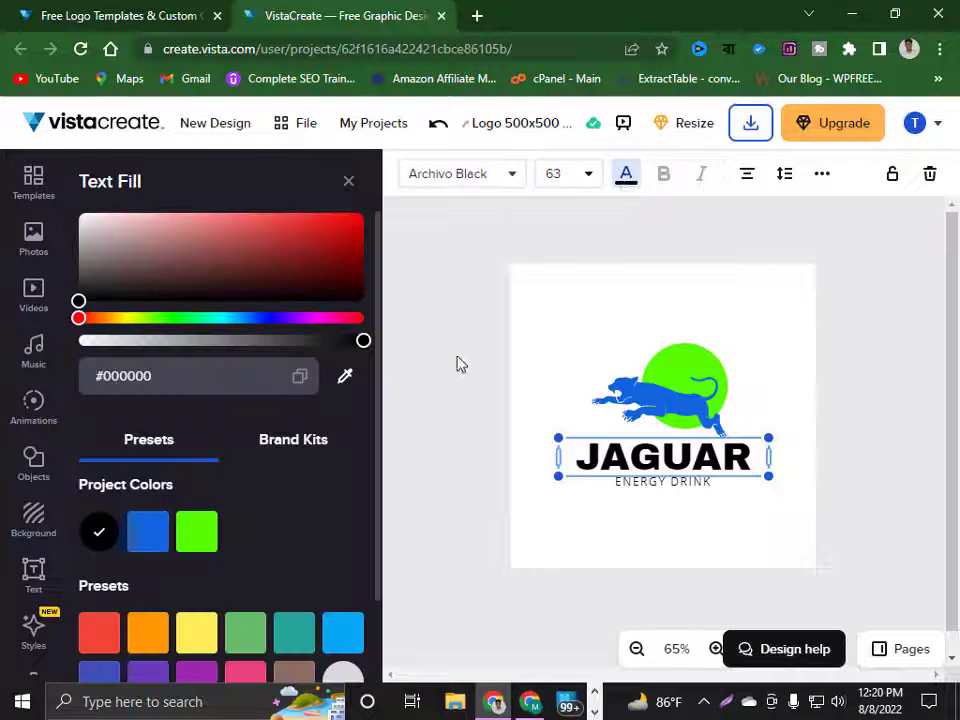
left_click_drag(79, 318, 152, 320)
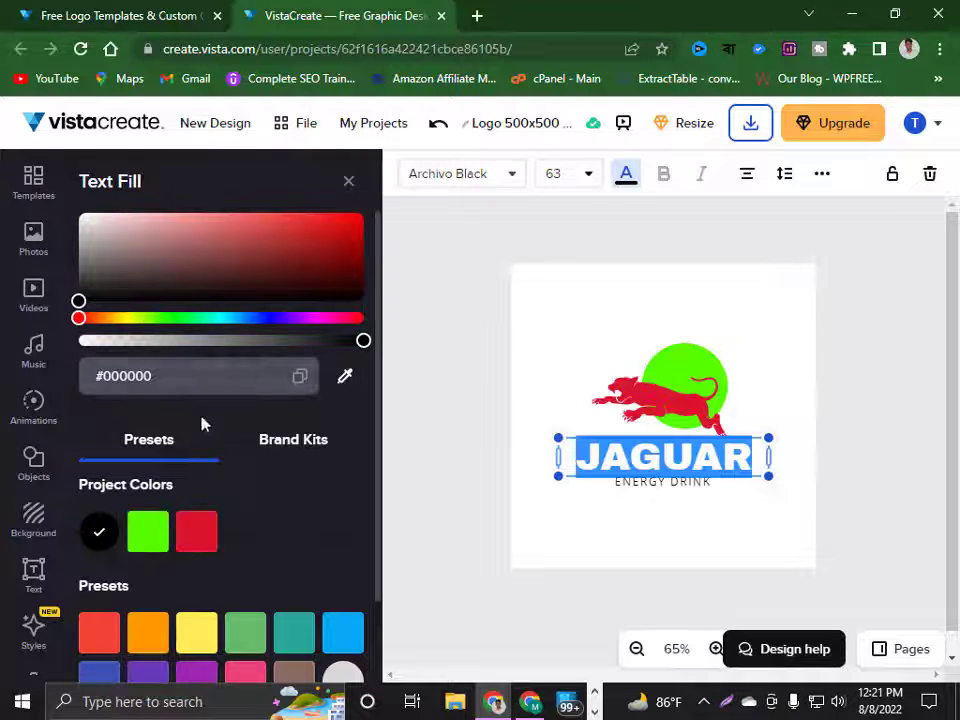
left_click(94, 300)
left_click_drag(120, 290, 351, 214)
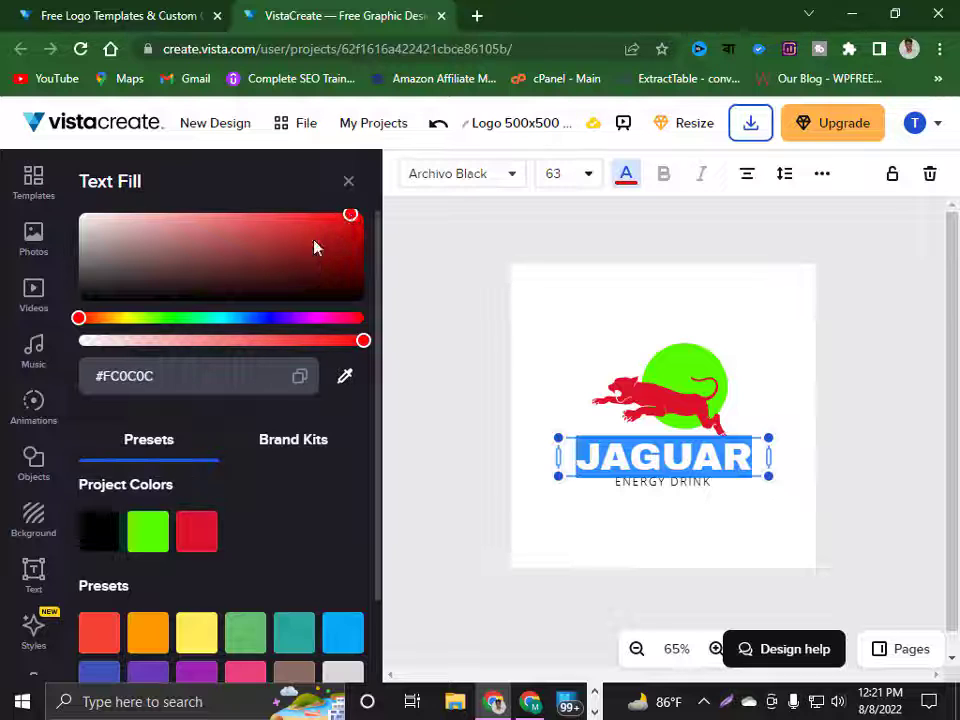
left_click_drag(84, 319, 171, 316)
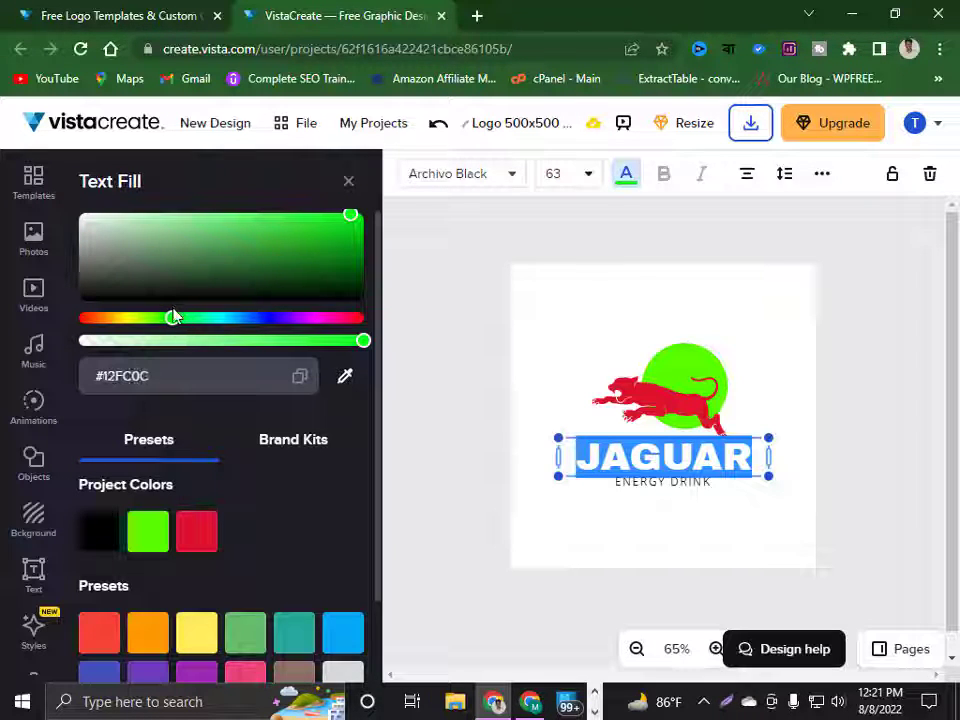
left_click(495, 347)
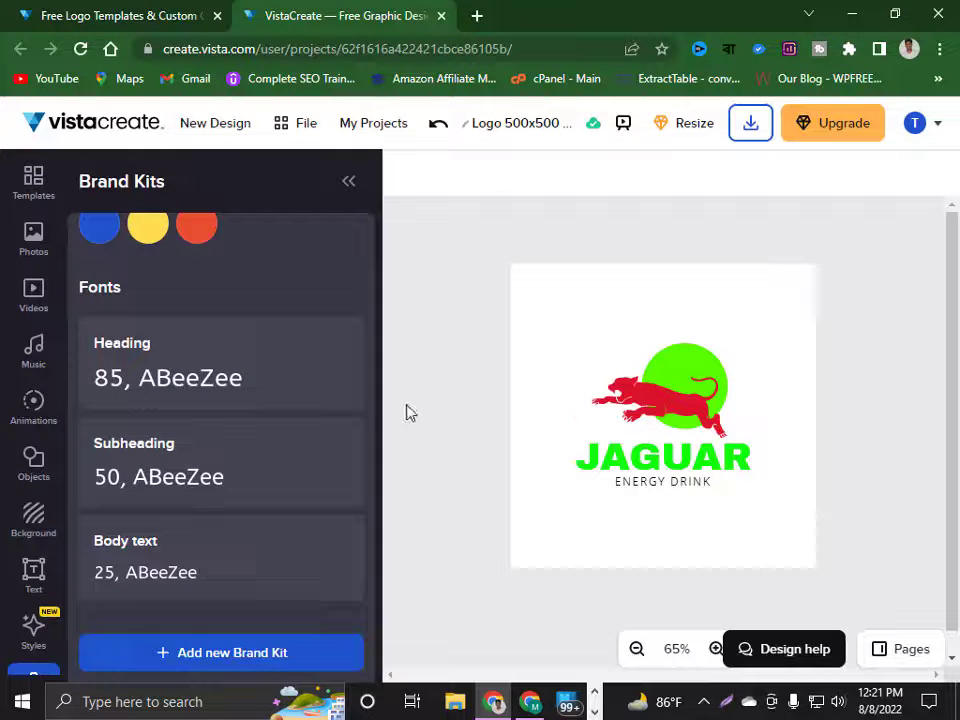
Step: Set the fill color of the ENERGY DRINK text to red, #F40627
scroll(225, 396, "up", 3)
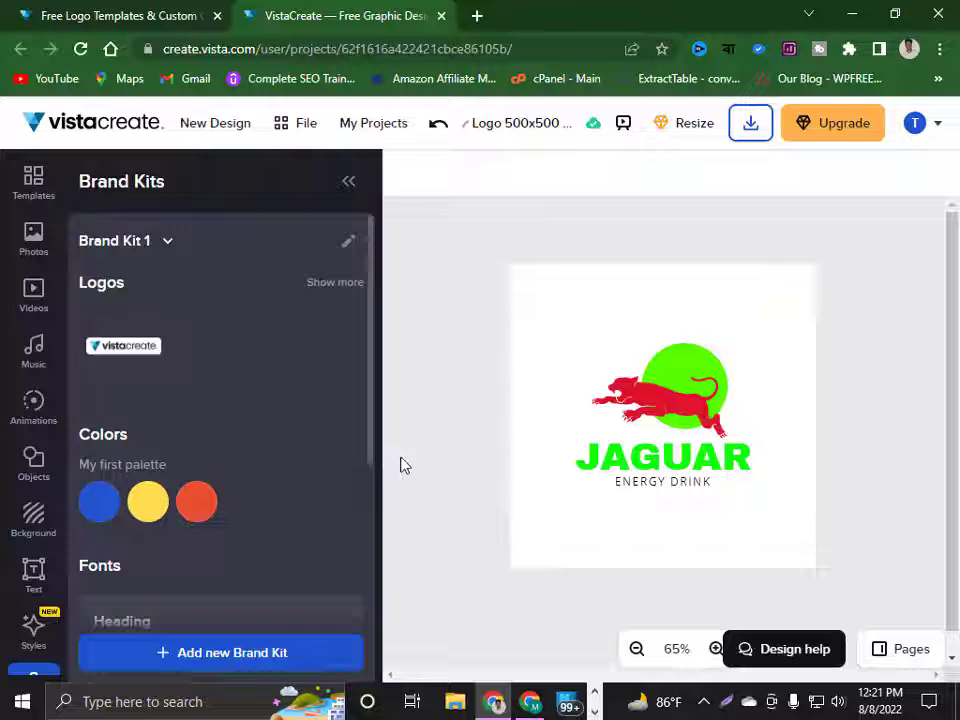
double_click(641, 478)
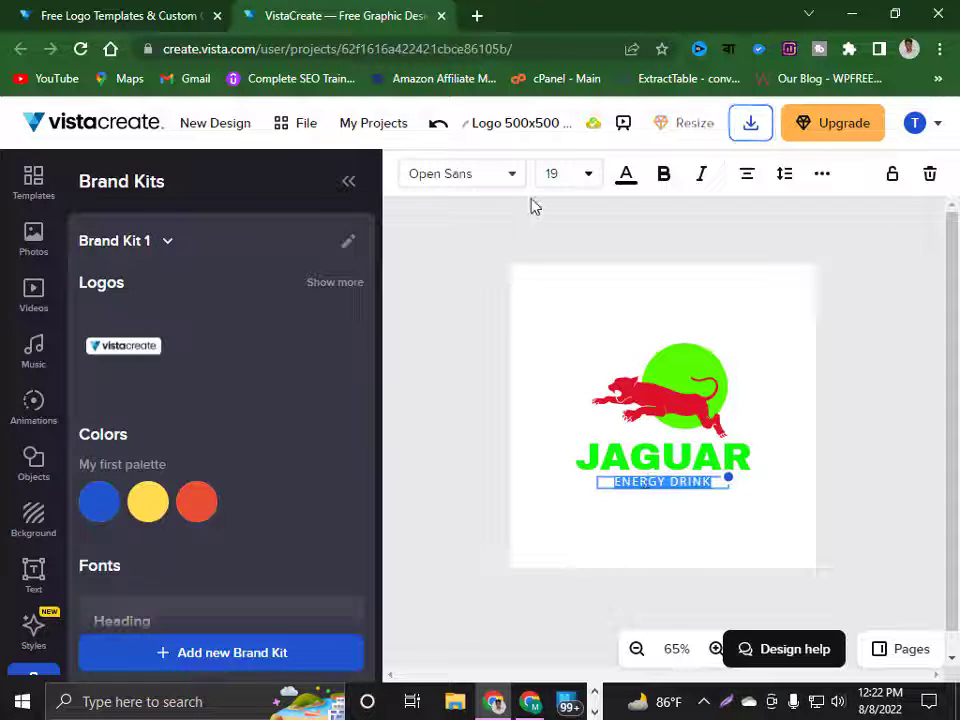
left_click(623, 178)
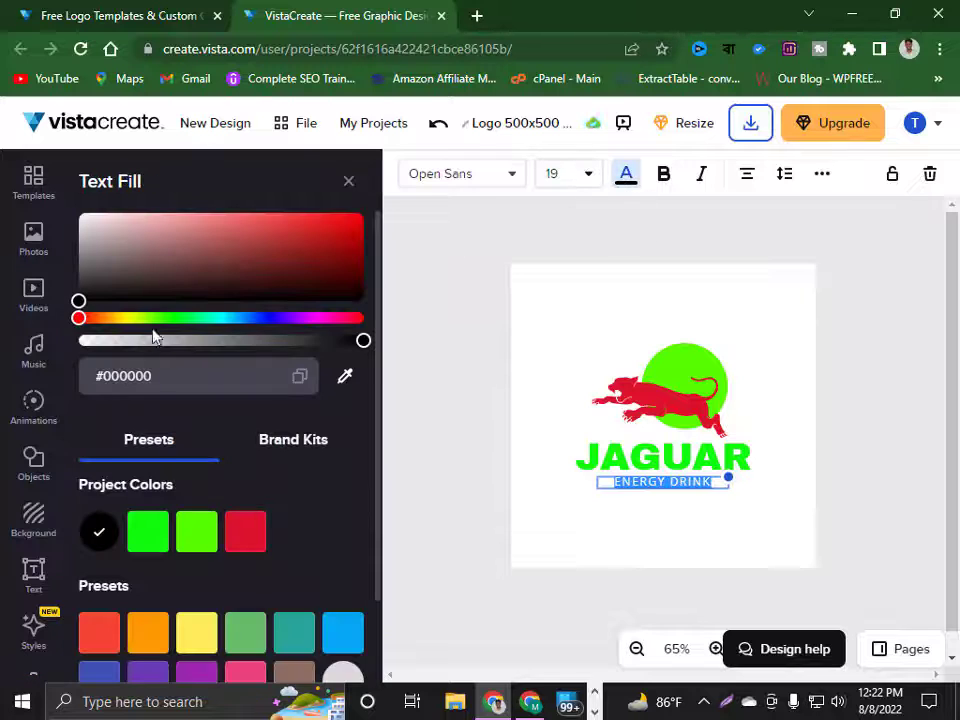
left_click_drag(79, 318, 360, 358)
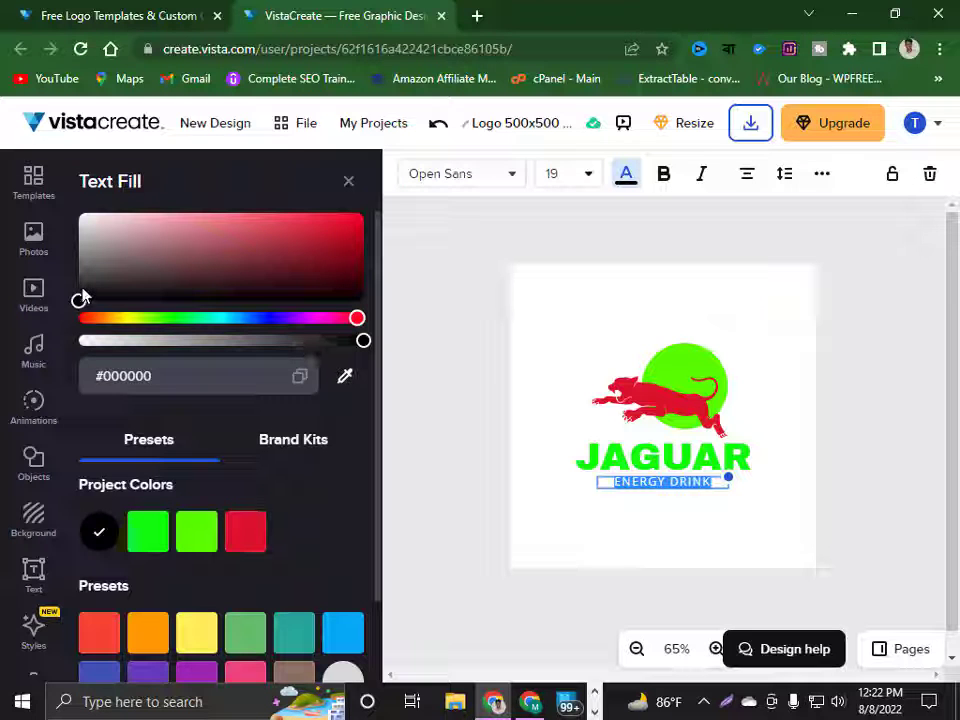
left_click_drag(83, 297, 358, 224)
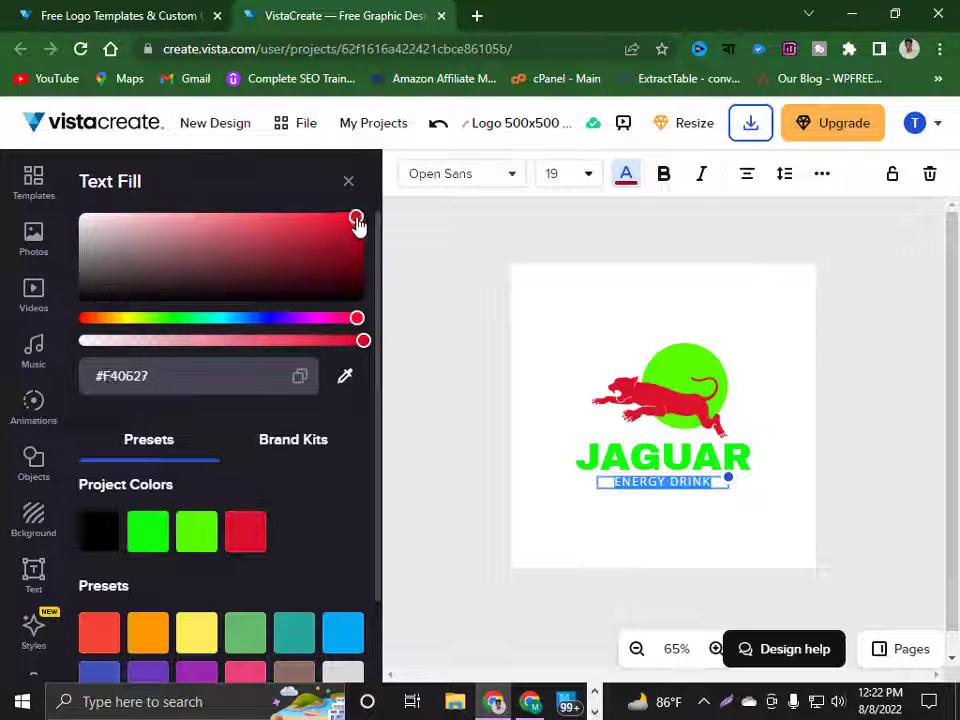
left_click(466, 354)
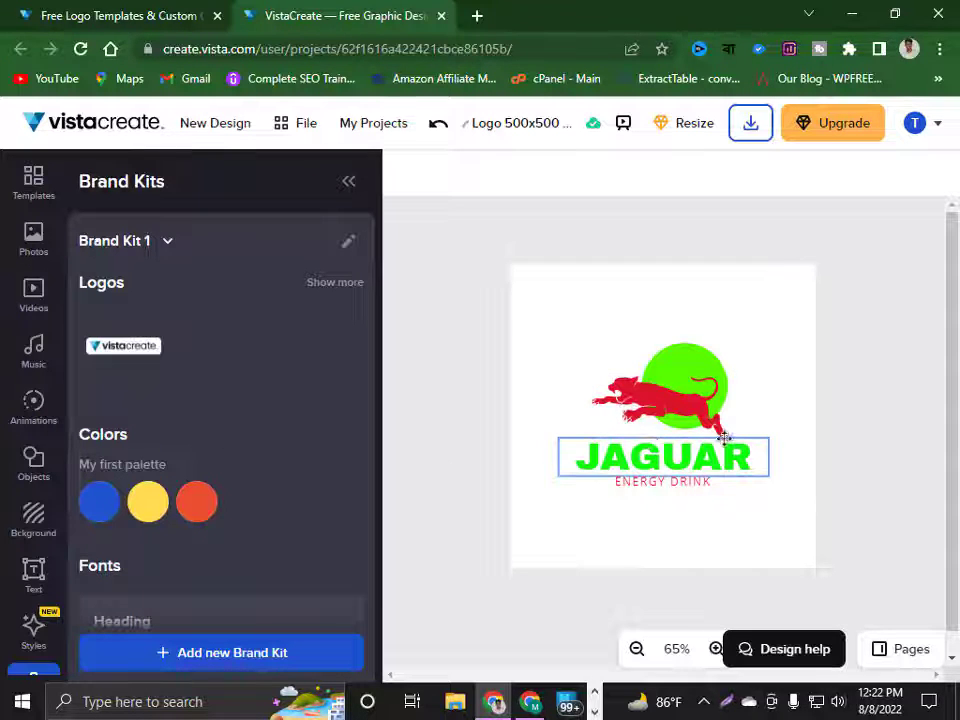
Step: Search the object library for "dragon" to find a replacement for the jaguar figure
scroll(690, 405, "down", 1)
left_click(656, 372)
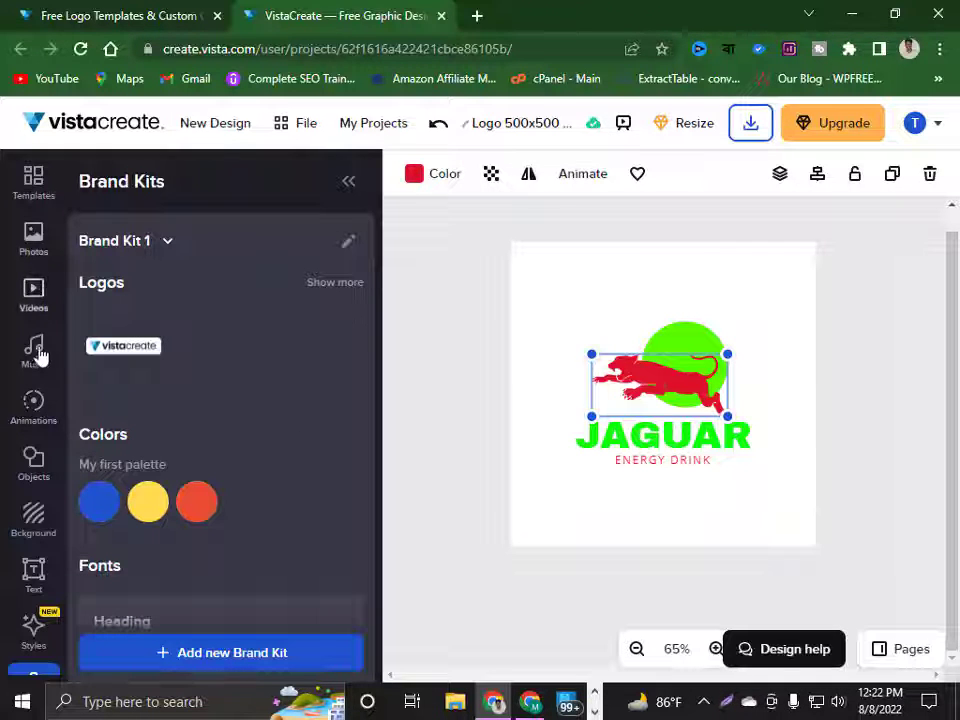
left_click(34, 458)
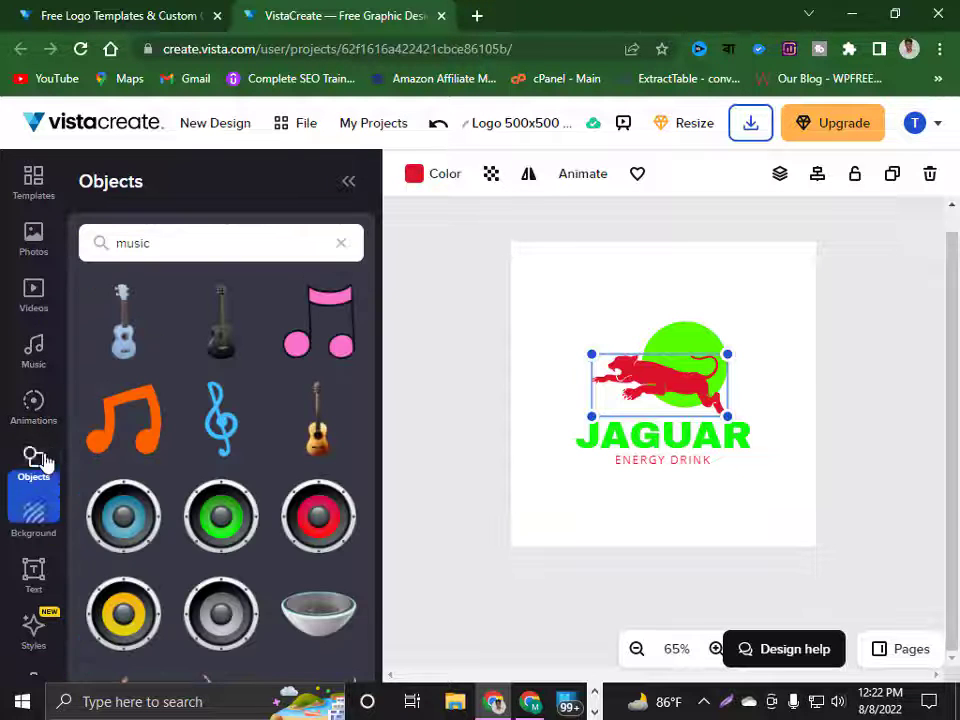
left_click(183, 249)
key("BackSpace")
key("BackSpace")
key("BackSpace")
key("BackSpace")
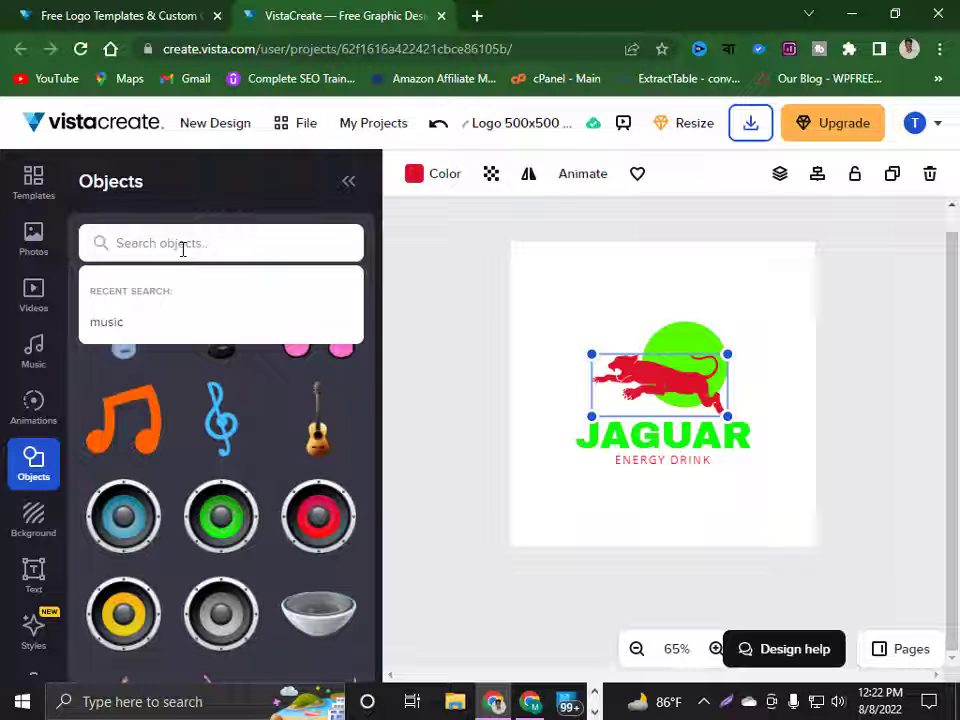
type("d")
key("BackSpace")
type("dgrago")
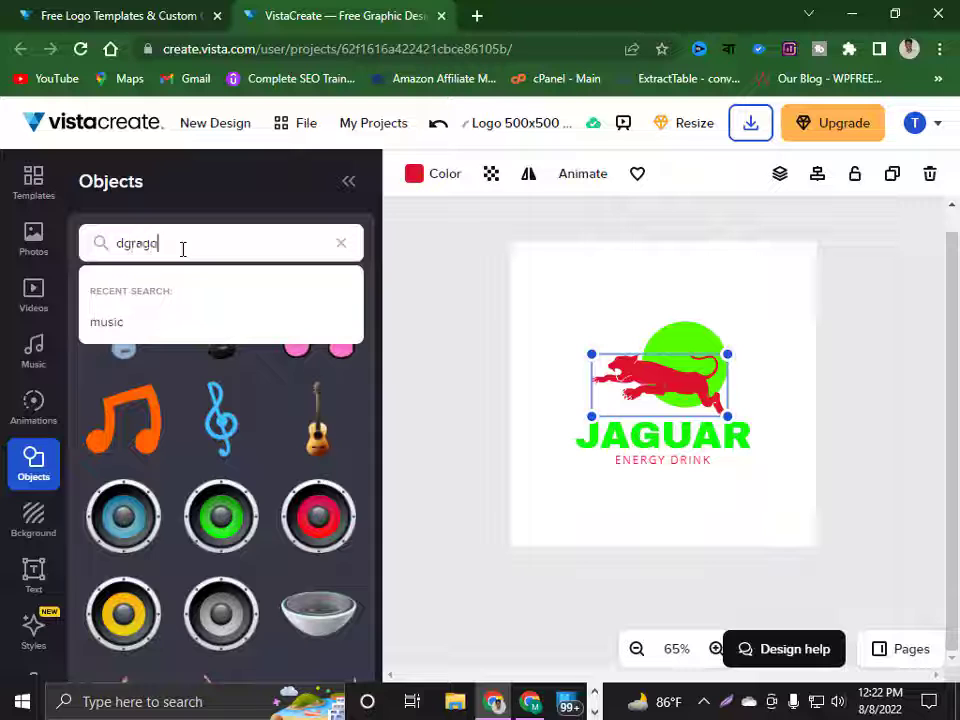
type("n")
key("Return")
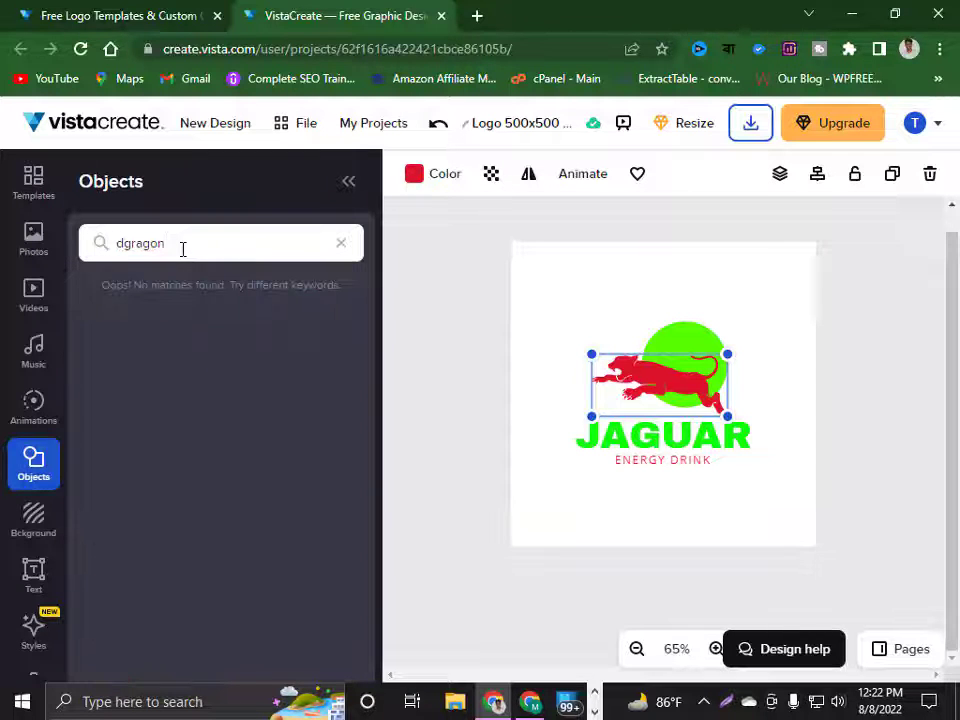
left_click(193, 248)
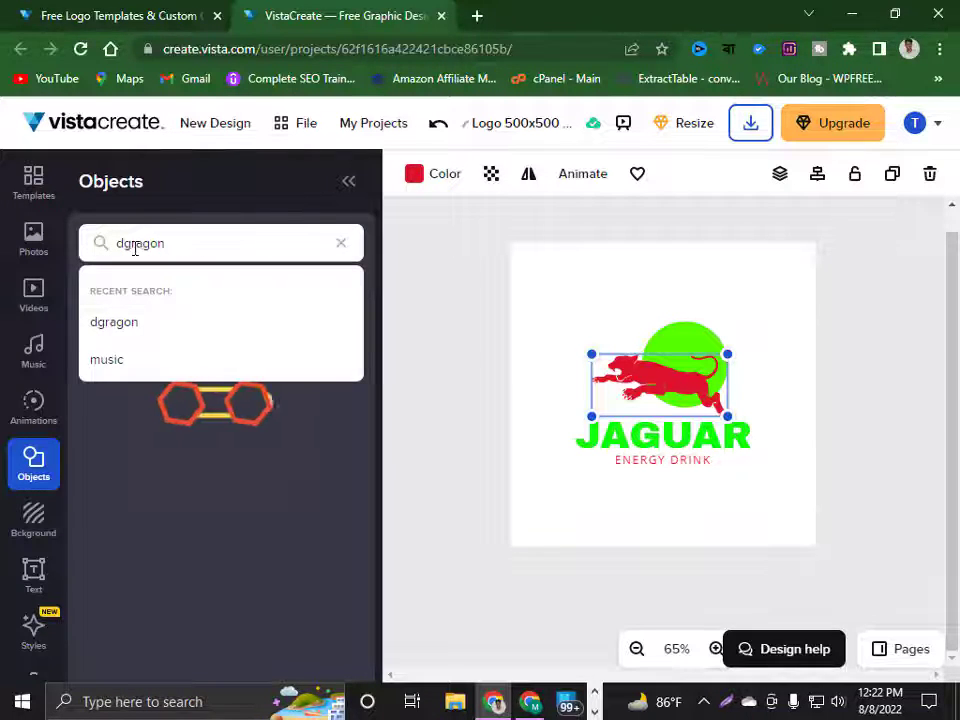
key("BackSpace")
key("Return")
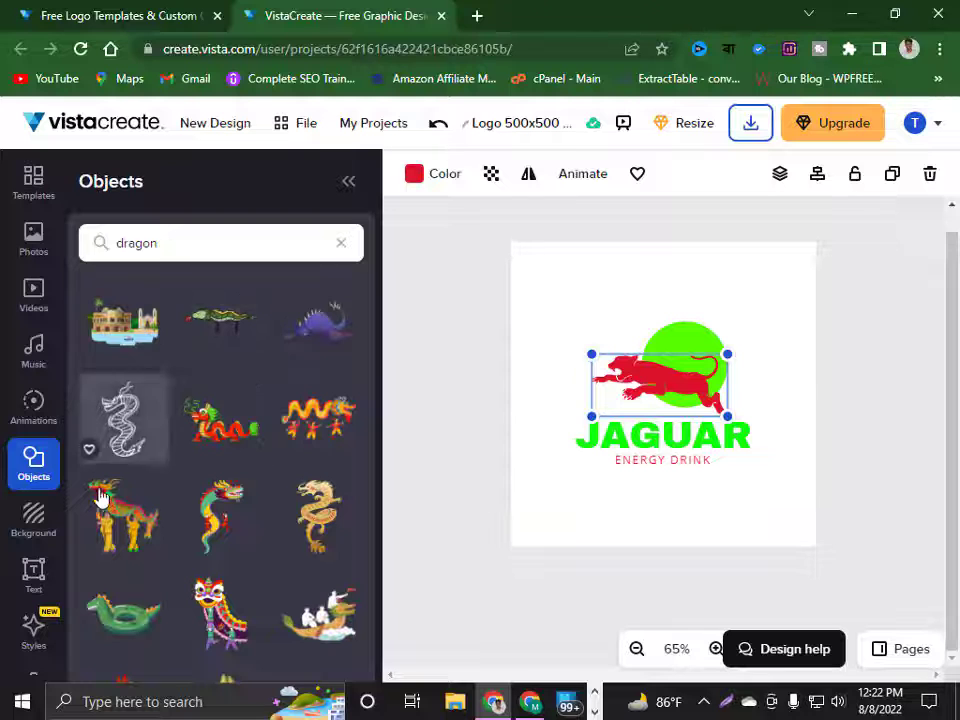
Step: Add the purple dragon from the results to the design and move it above the jaguar figure
scroll(218, 440, "down", 1)
scroll(200, 480, "down", 1)
scroll(230, 490, "up", 2)
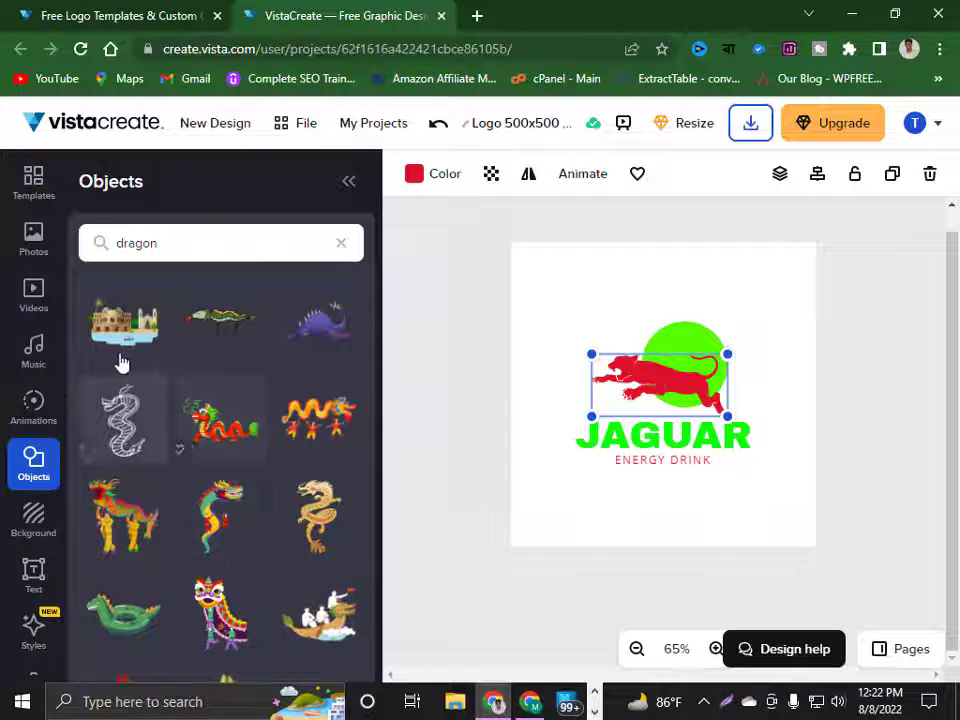
left_click(317, 335)
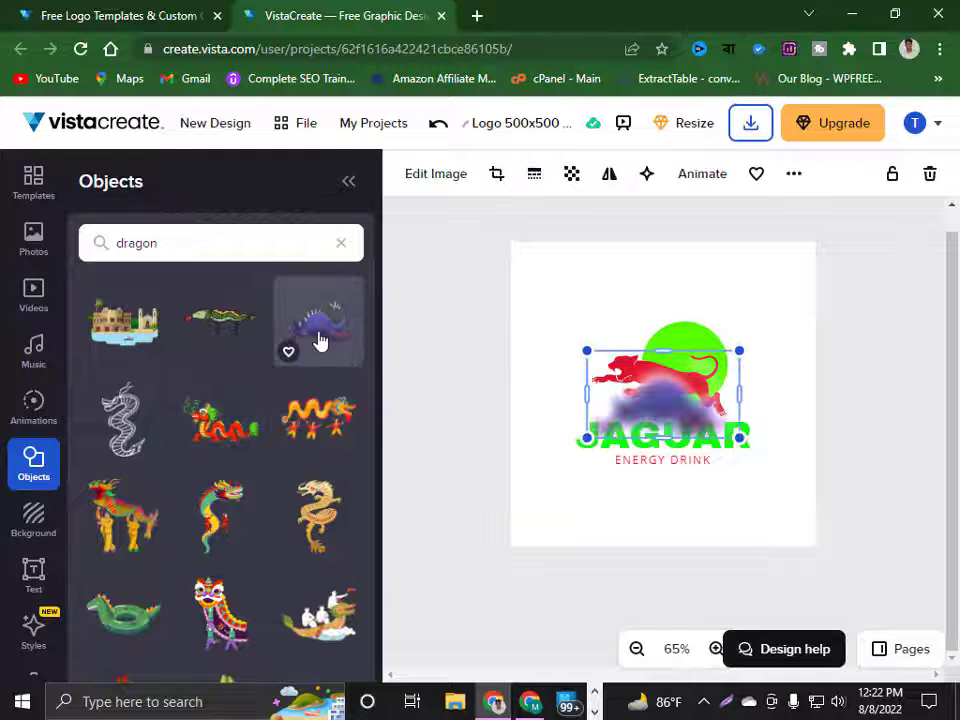
left_click_drag(655, 407, 650, 287)
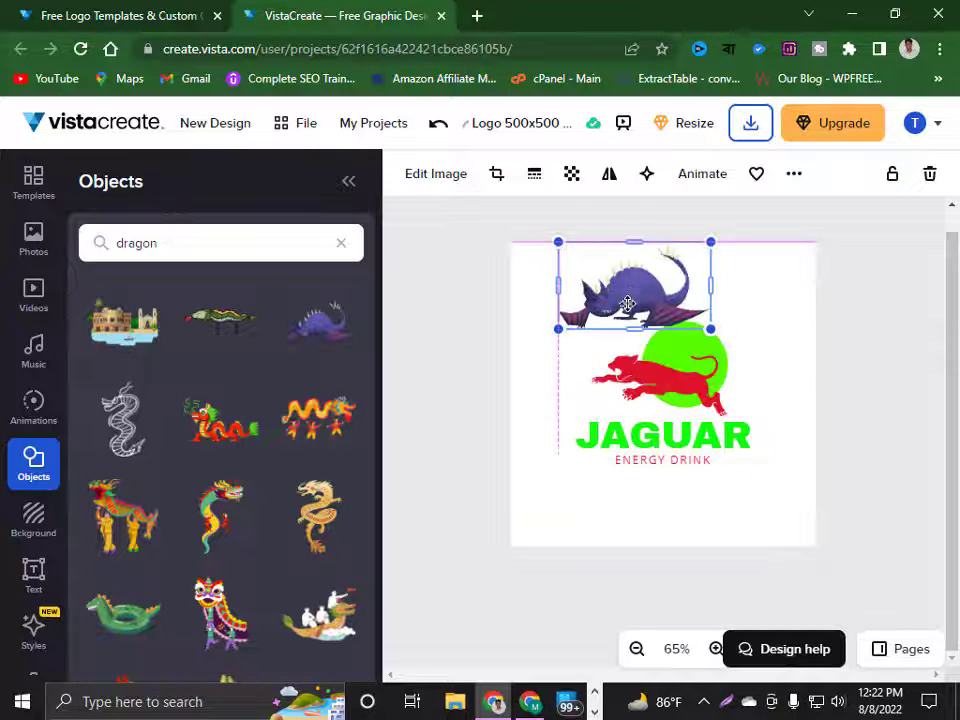
Step: Delete the red jaguar figure and place the purple dragon over the green circle, just above the JAGUAR text
left_click(636, 383)
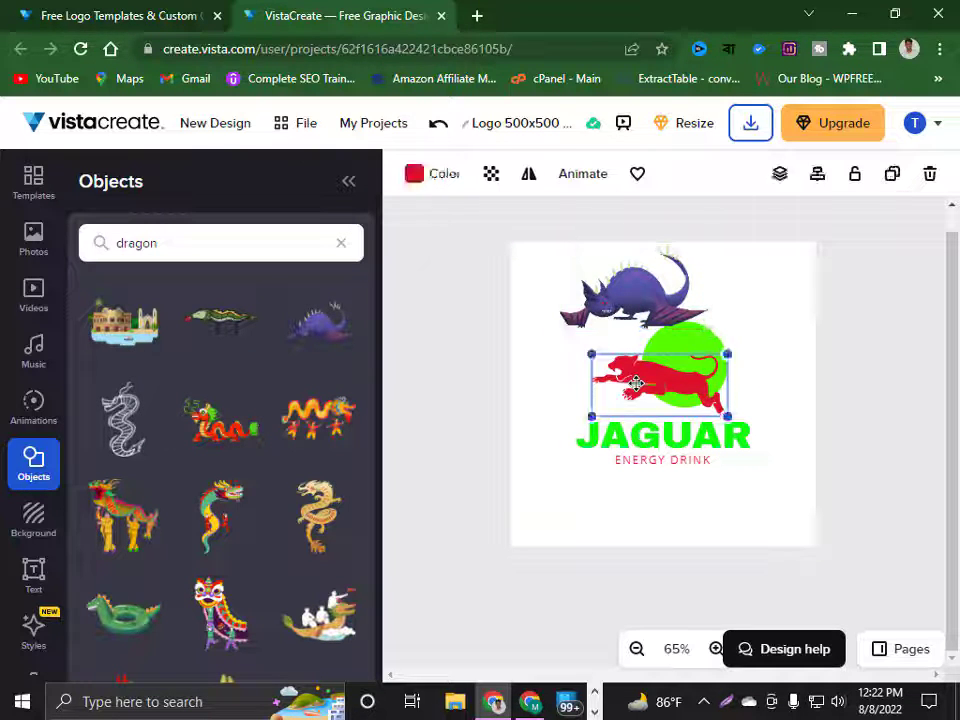
key("Delete")
left_click_drag(670, 284, 677, 370)
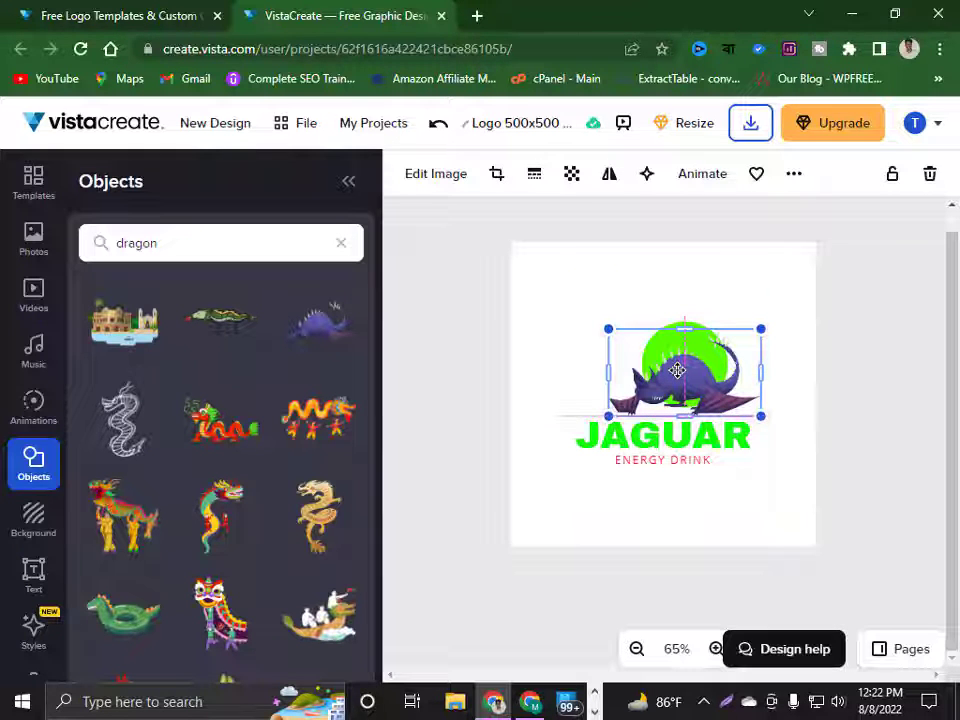
left_click(784, 388)
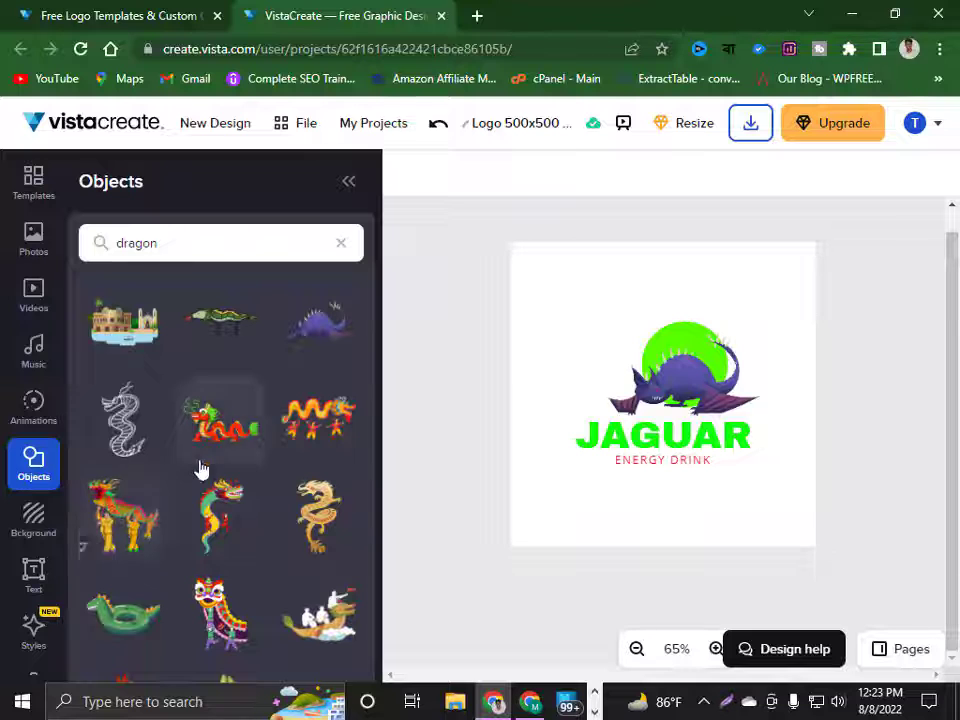
Step: Search the object library for "shark" to find a replacement for the purple dragon
scroll(120, 560, "down", 2)
scroll(139, 317, "up", 2)
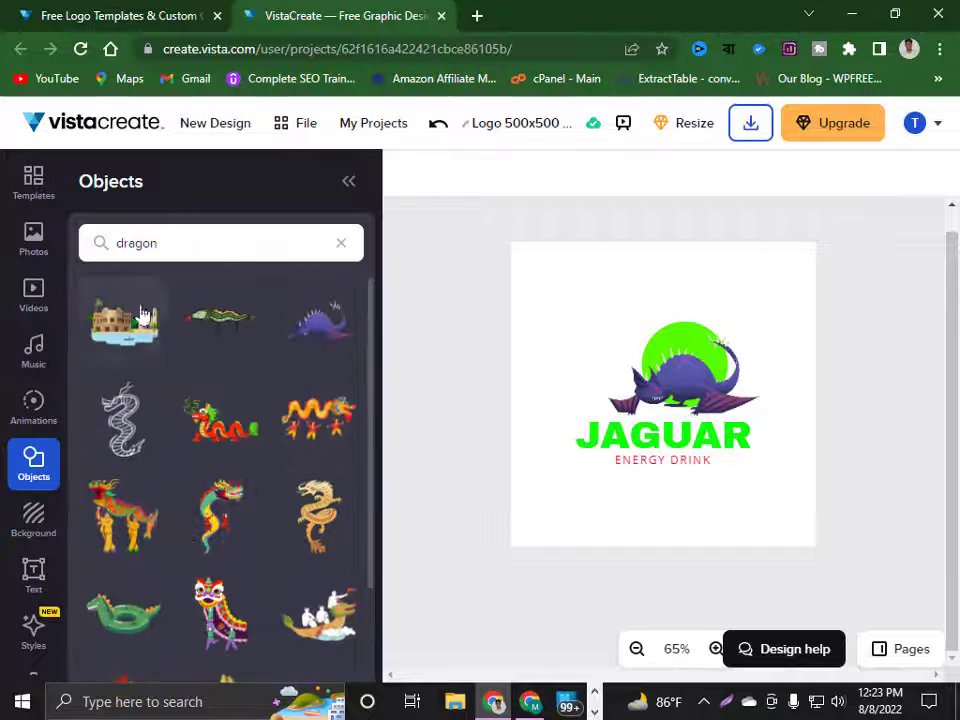
left_click(176, 249)
key("BackSpace")
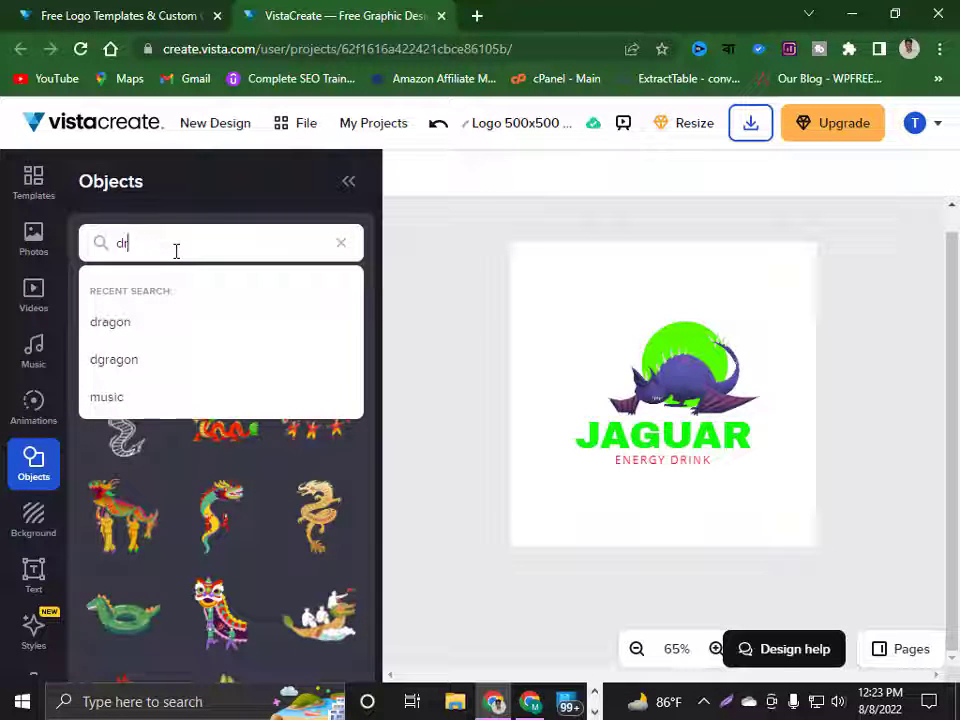
key("BackSpace")
key("BackSpace")
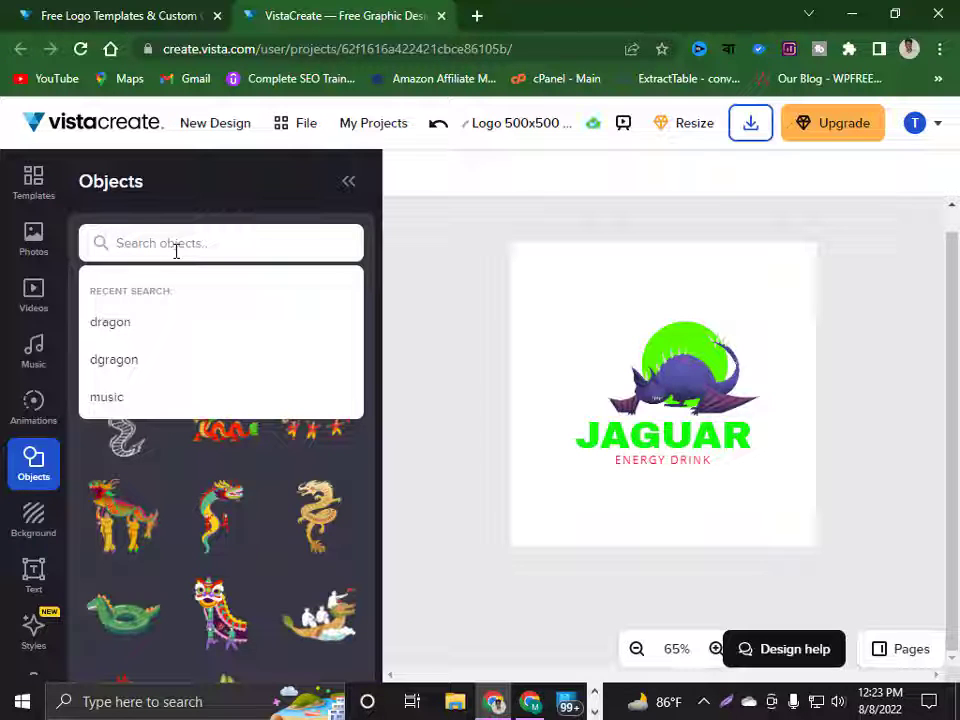
type("sn")
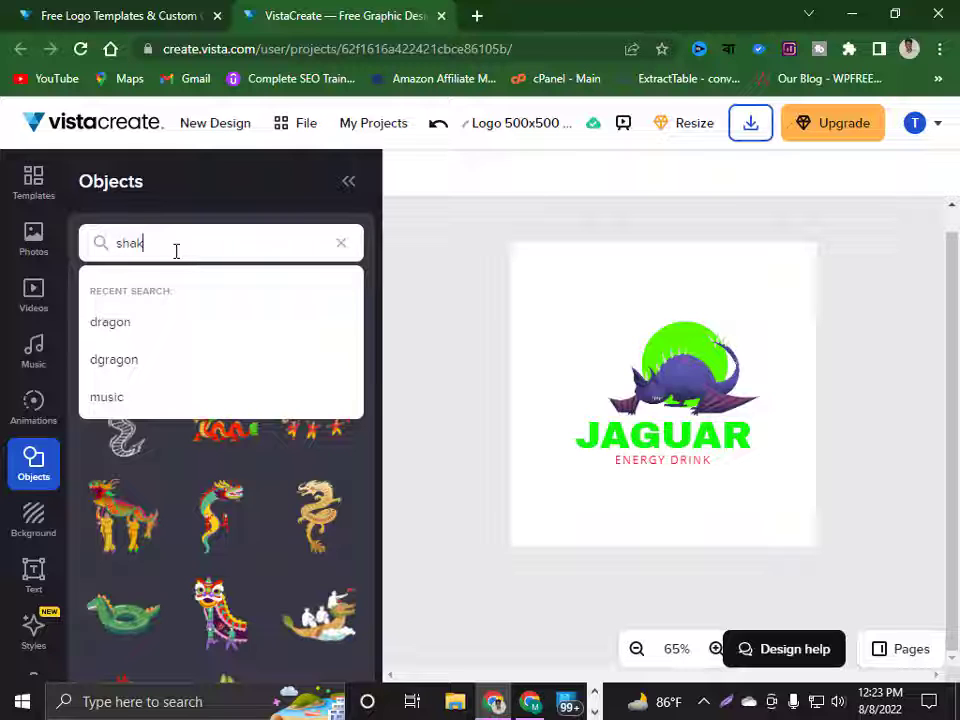
type("ark")
key("Return")
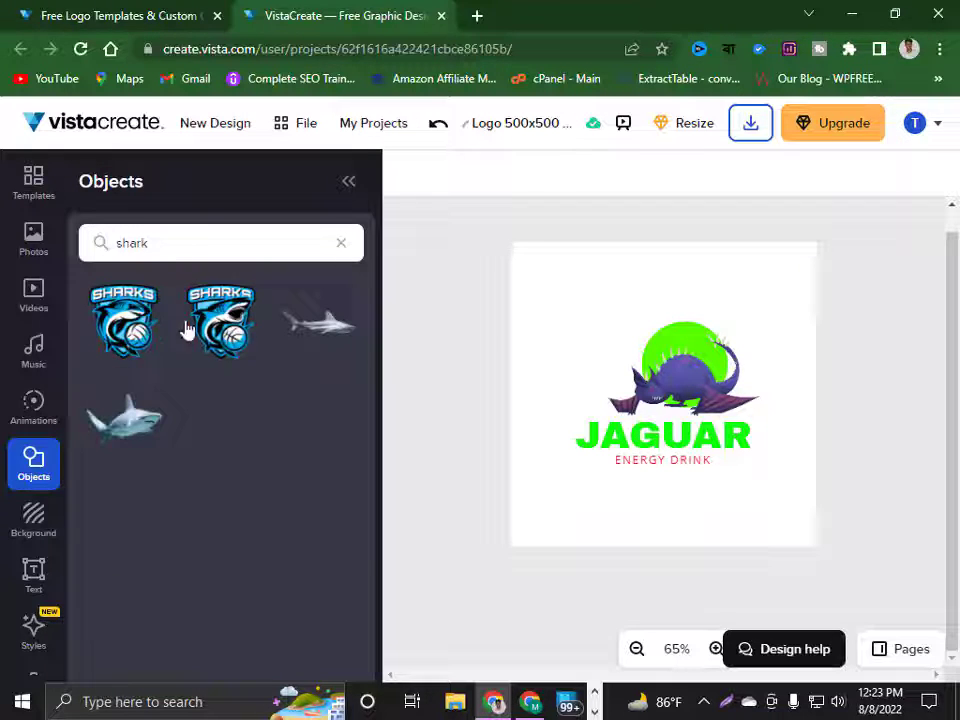
Step: Add the grey-blue shark with the raised dorsal fin to the design and delete the purple dragon
left_click(117, 433)
left_click_drag(661, 397, 598, 319)
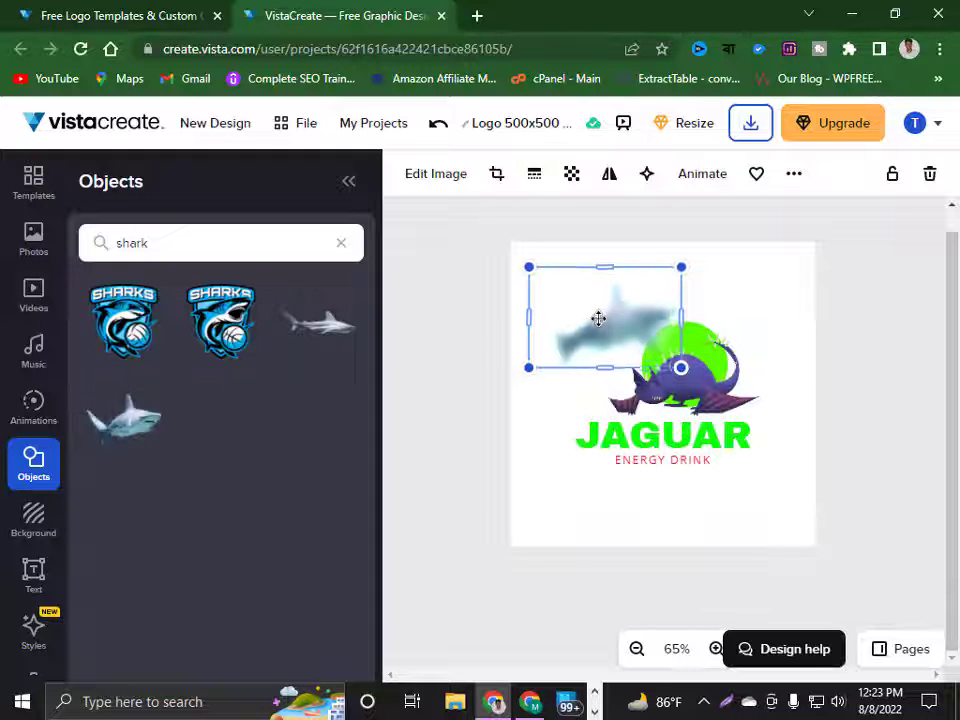
left_click(669, 402)
key("Delete")
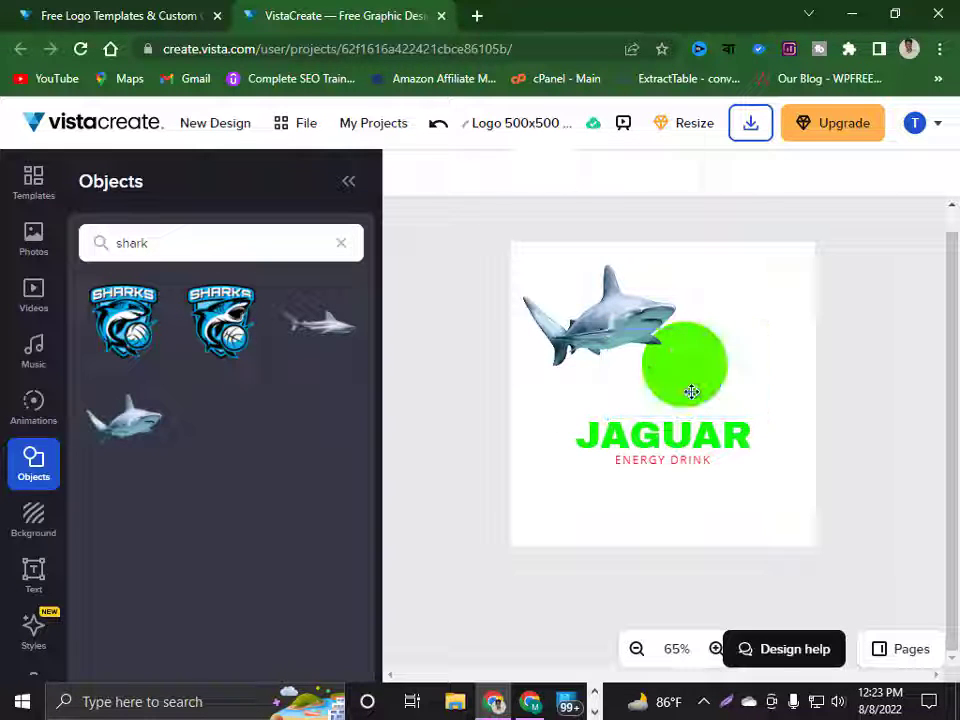
Step: Place the shark over the green circle, cropped along its dorsal fin and rotated about half a turn so its head points left
left_click_drag(597, 321, 671, 362)
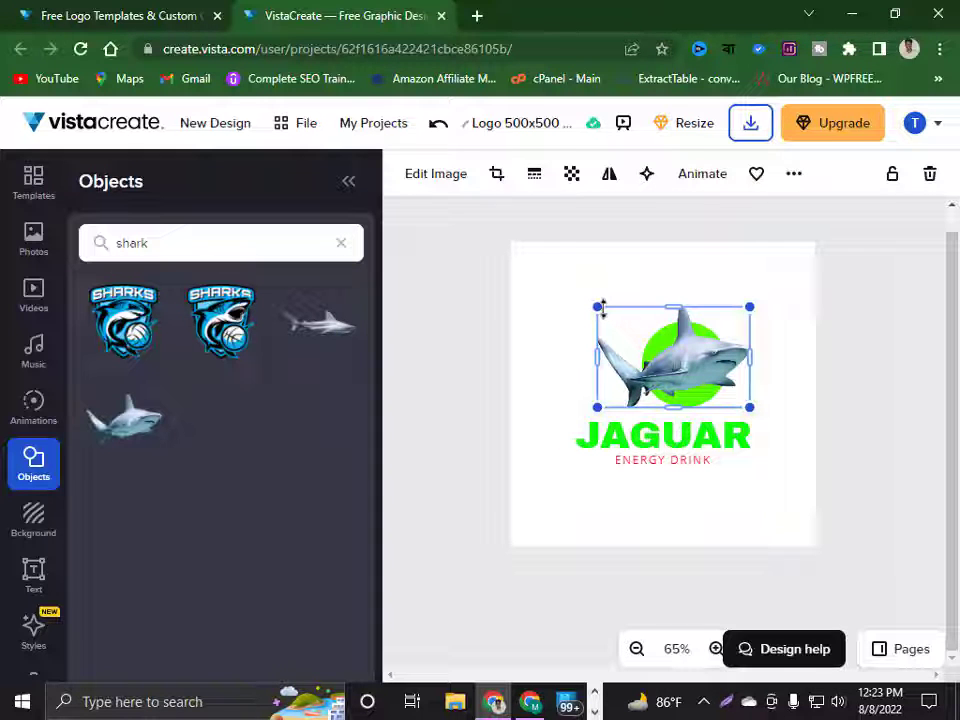
left_click_drag(597, 357, 652, 386)
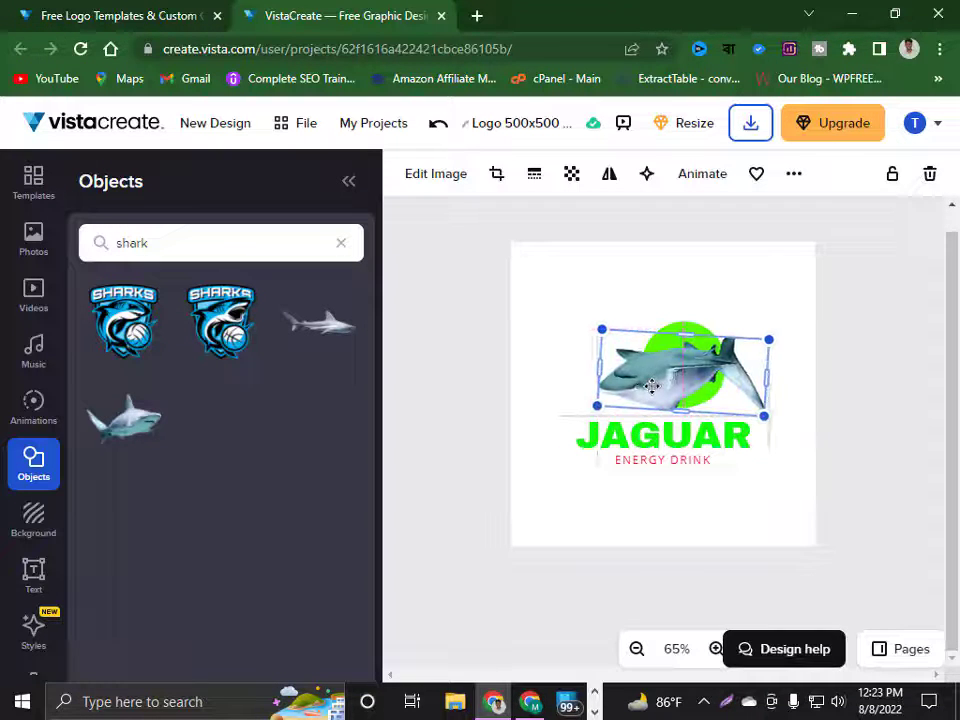
left_click(553, 373)
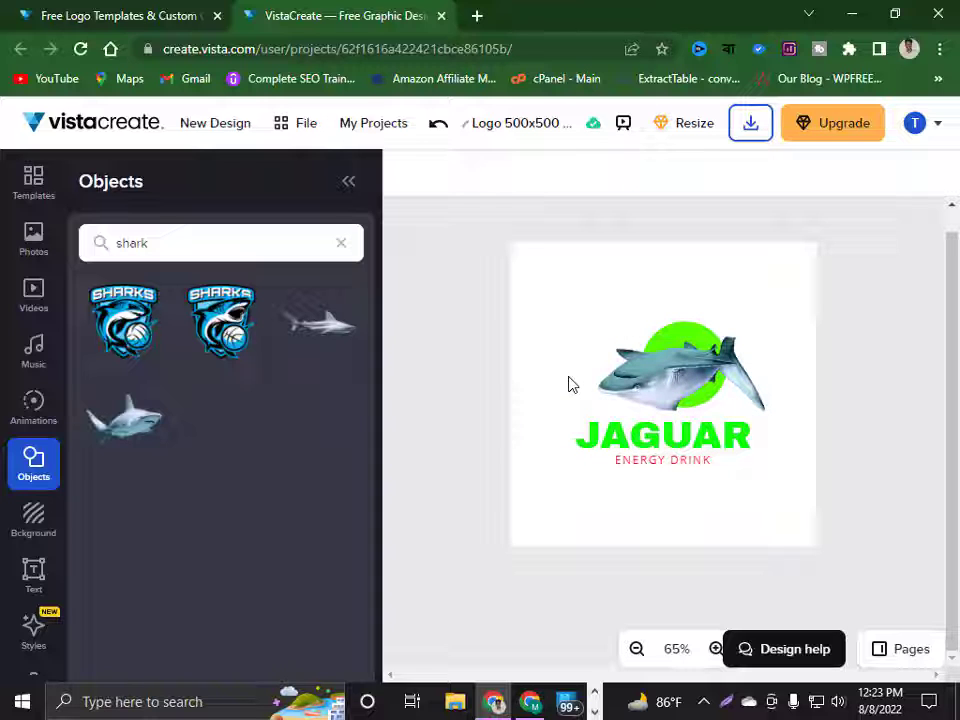
left_click(672, 390)
left_click(562, 369)
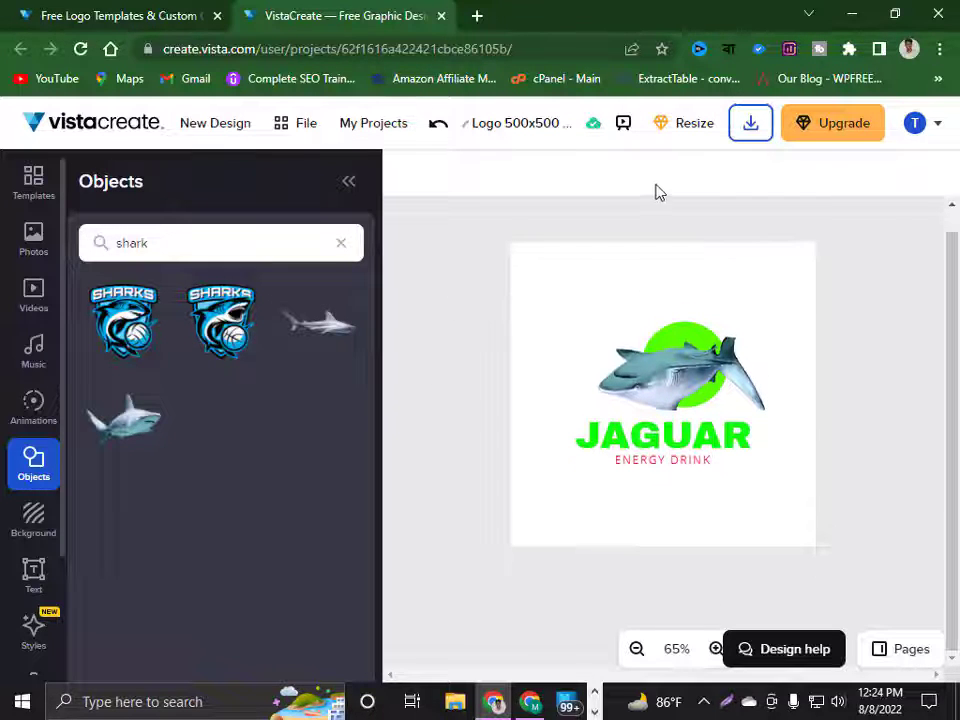
Step: Download the finished logo design in JPG format
left_click(750, 127)
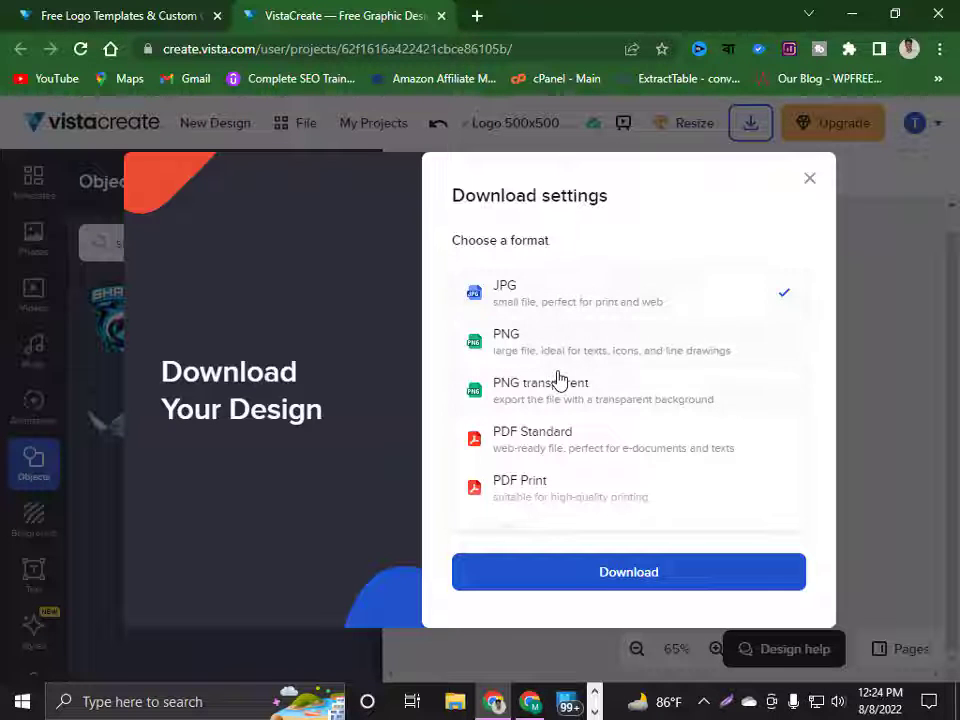
scroll(565, 390, "down", 2)
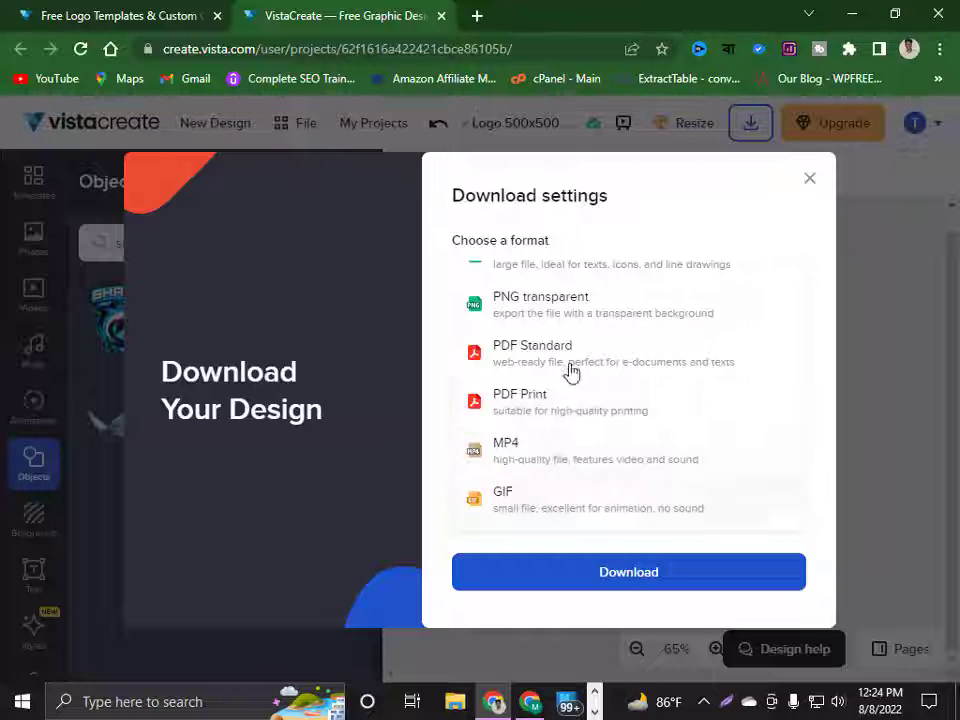
scroll(572, 340, "up", 2)
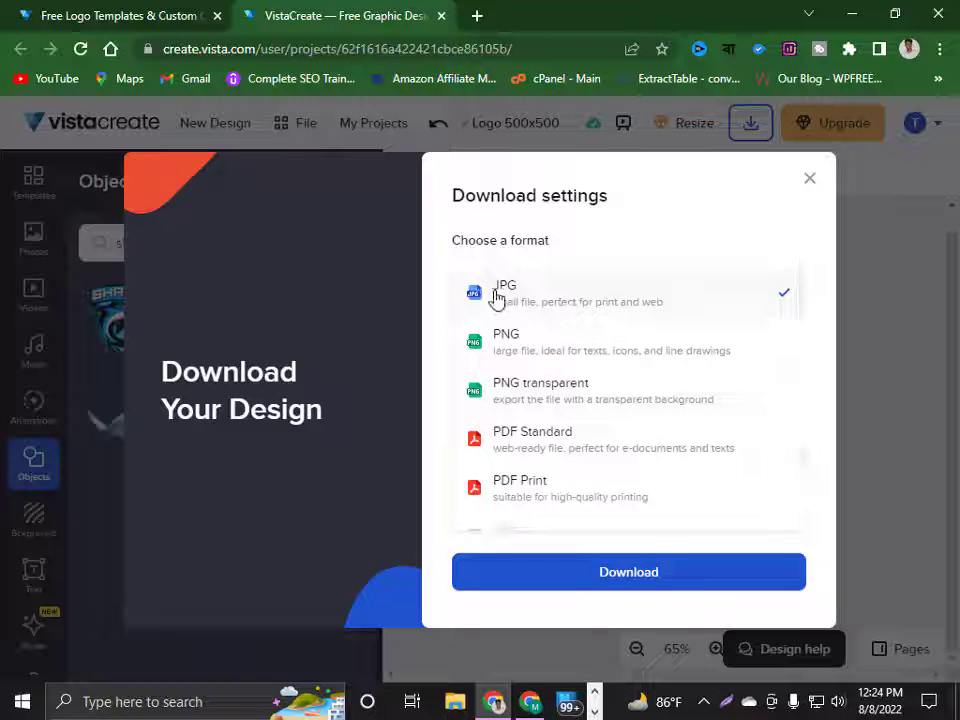
left_click(509, 338)
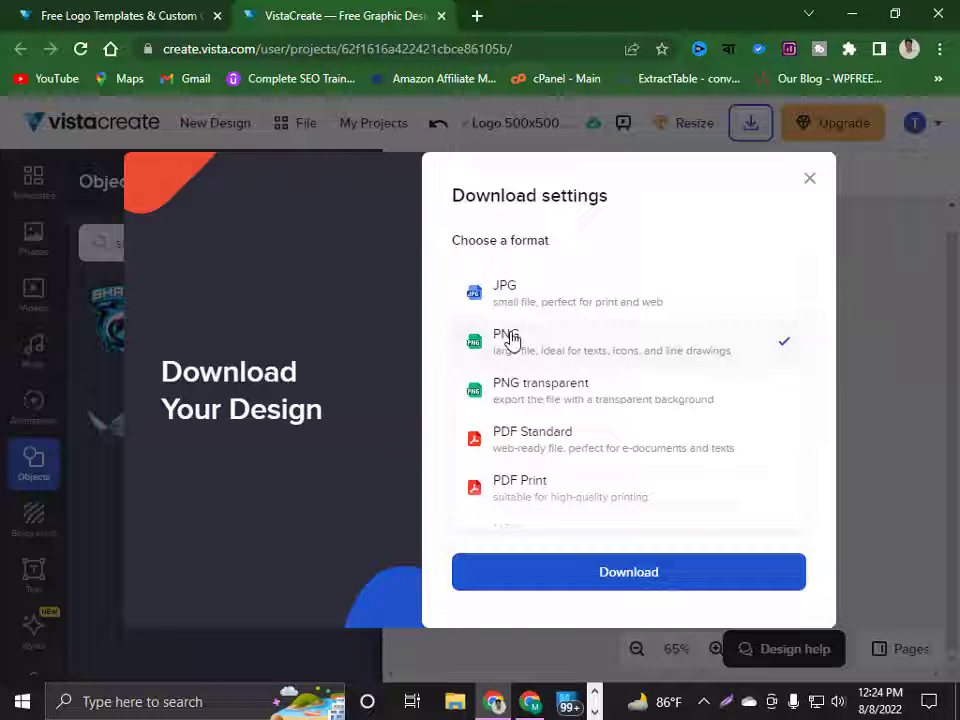
left_click(541, 294)
left_click(657, 573)
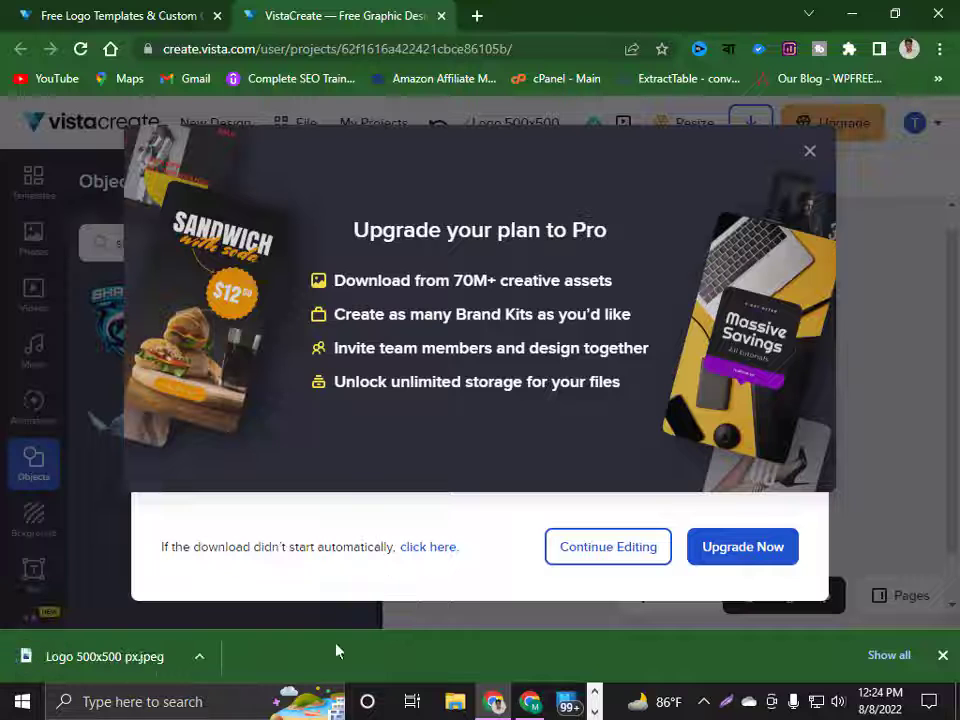
Step: Show the downloaded Logo 500x500 px.jpeg in its folder and open the image to check the logo
left_click(197, 657)
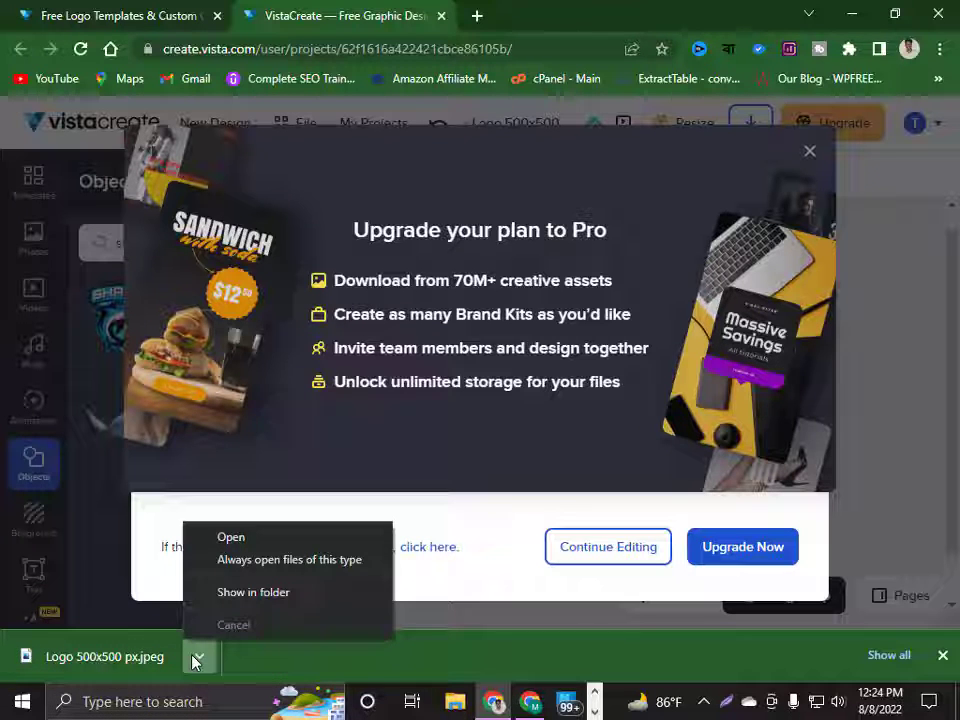
left_click(253, 594)
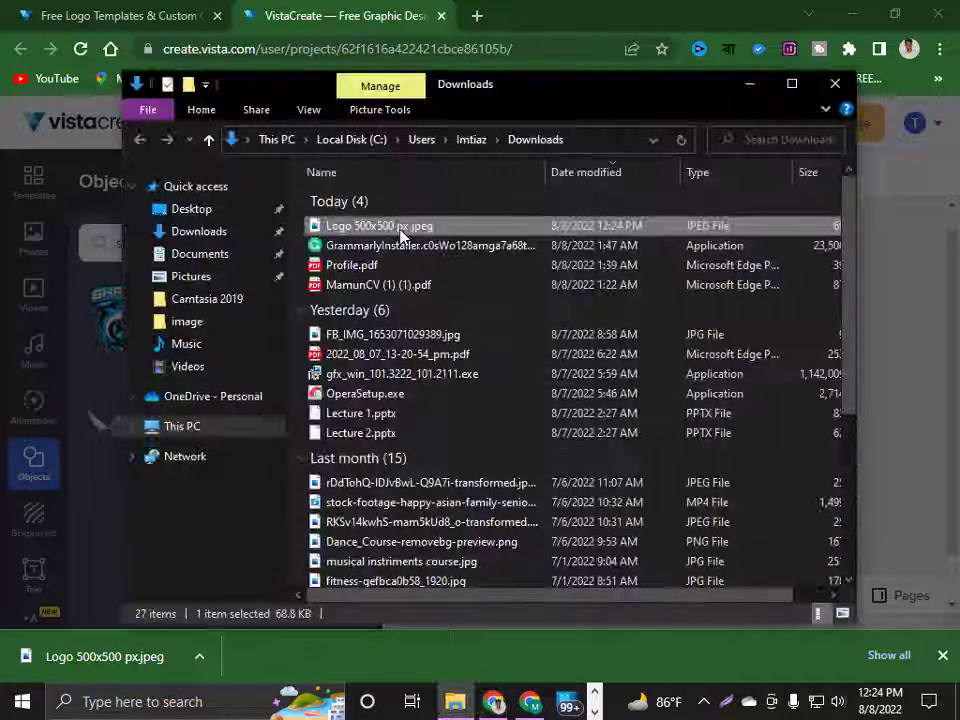
double_click(400, 228)
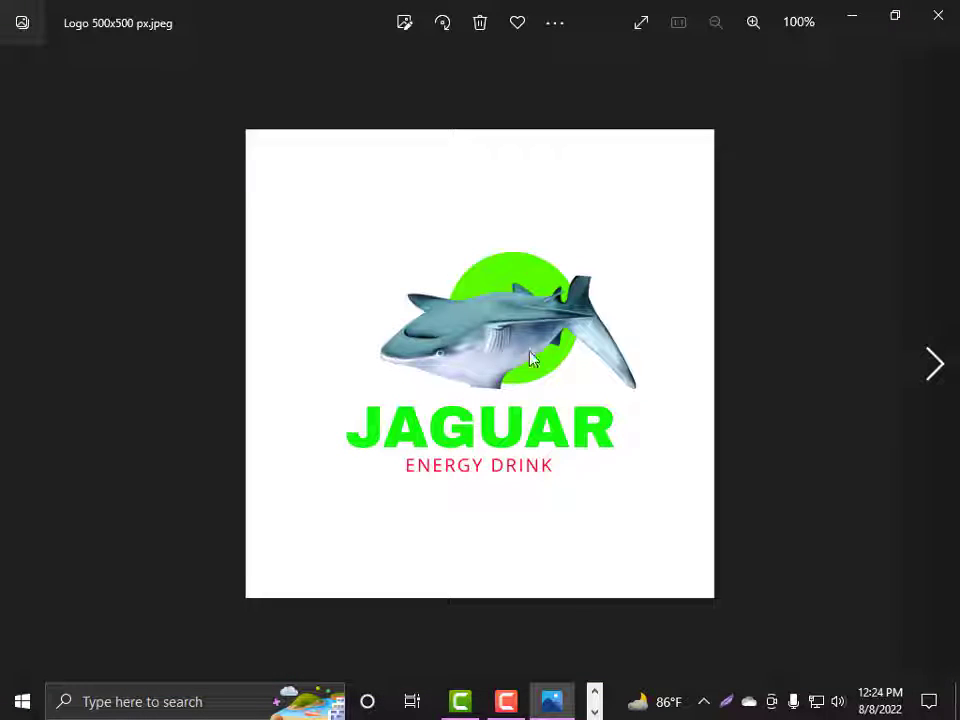